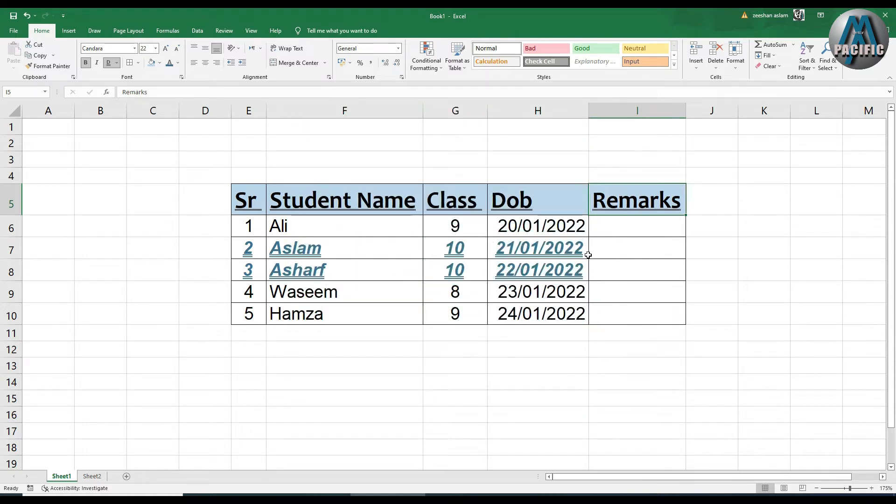
{"action": "left_click_drag", "start_coordinate": [238, 201], "coordinate": [537, 310]}
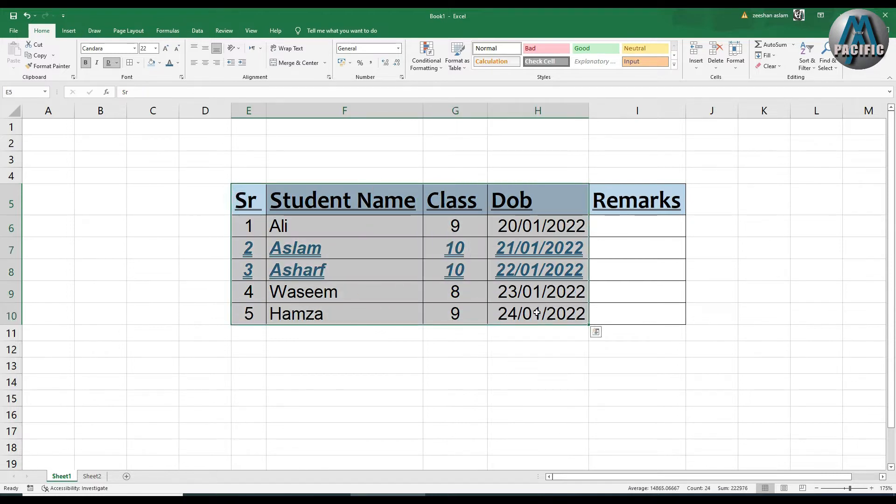
{"action": "left_click", "coordinate": [379, 359]}
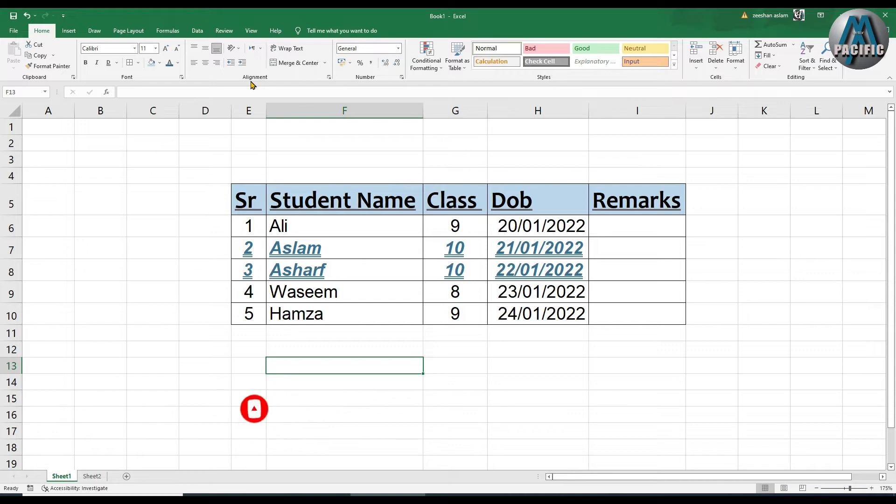
Increase the height of header row 5 and widen columns E, F, H and I of the student table.
{"action": "left_click_drag", "start_coordinate": [247, 200], "coordinate": [602, 306]}
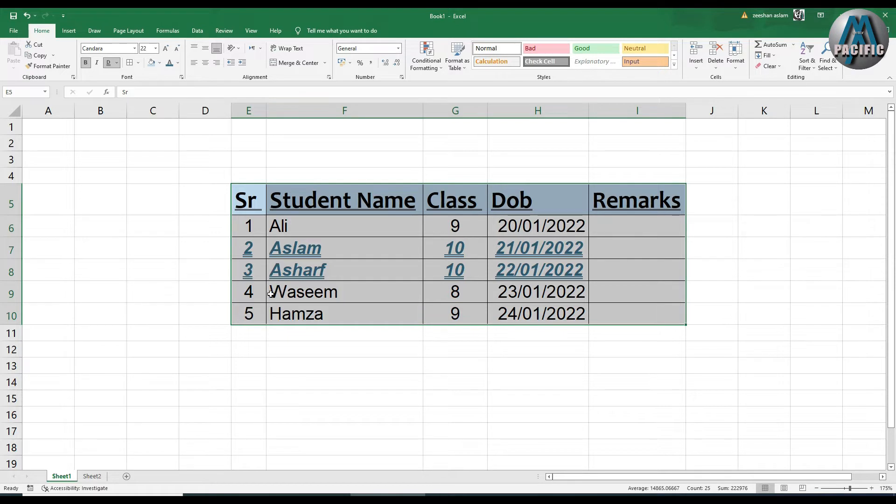
{"action": "left_click_drag", "start_coordinate": [16, 214], "coordinate": [14, 235]}
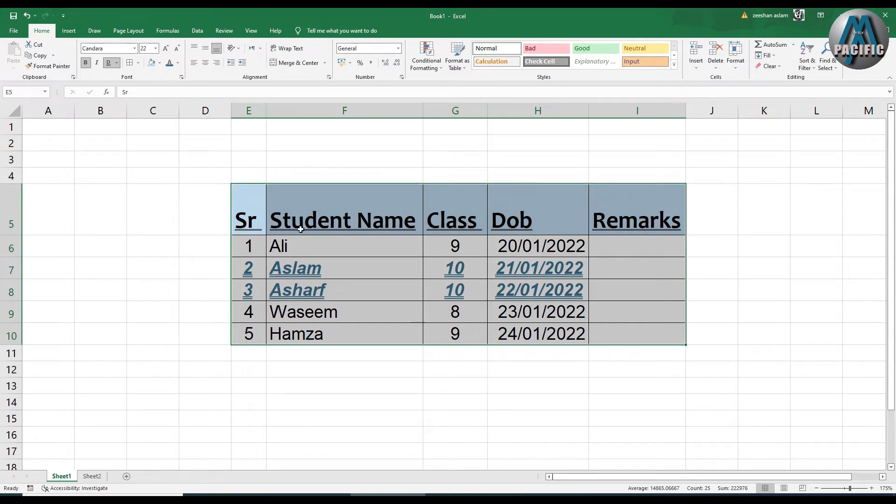
{"action": "left_click_drag", "start_coordinate": [266, 111], "coordinate": [287, 114]}
{"action": "left_click_drag", "start_coordinate": [444, 113], "coordinate": [460, 113]}
{"action": "left_click_drag", "start_coordinate": [626, 114], "coordinate": [644, 113]}
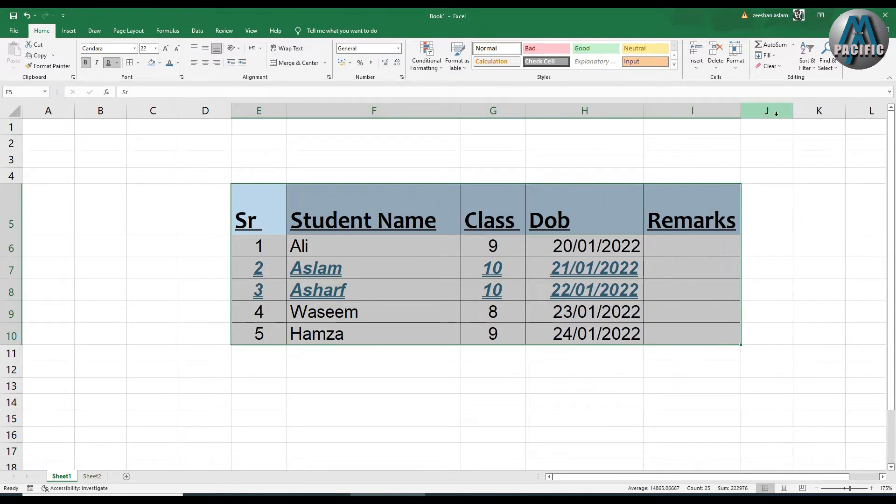
{"action": "left_click_drag", "start_coordinate": [739, 111], "coordinate": [759, 110]}
{"action": "left_click", "coordinate": [536, 404]}
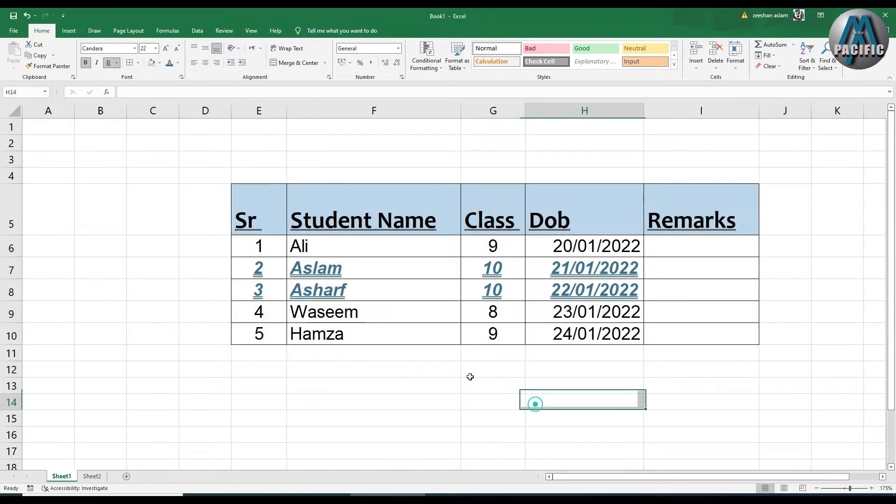
Reduce the font size of the header row E5:I5 to 16.
{"action": "left_click_drag", "start_coordinate": [262, 204], "coordinate": [674, 202]}
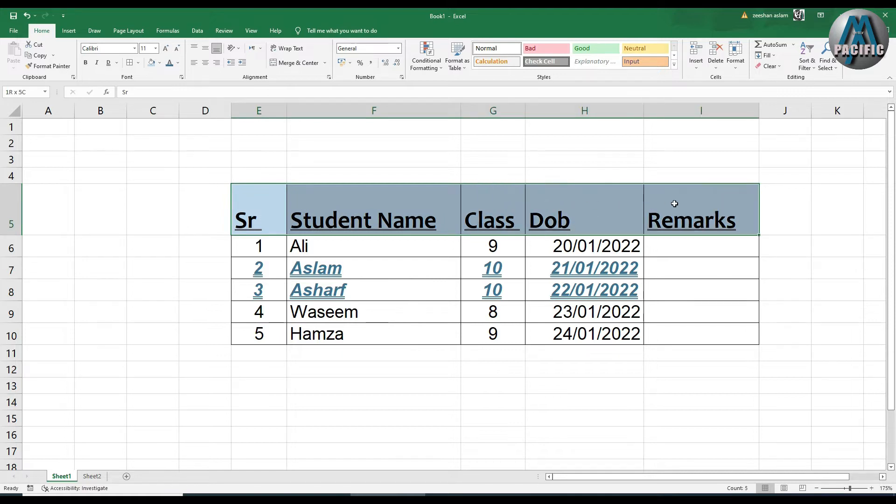
{"action": "left_click", "coordinate": [178, 48]}
{"action": "left_click", "coordinate": [177, 48]}
{"action": "left_click", "coordinate": [178, 48]}
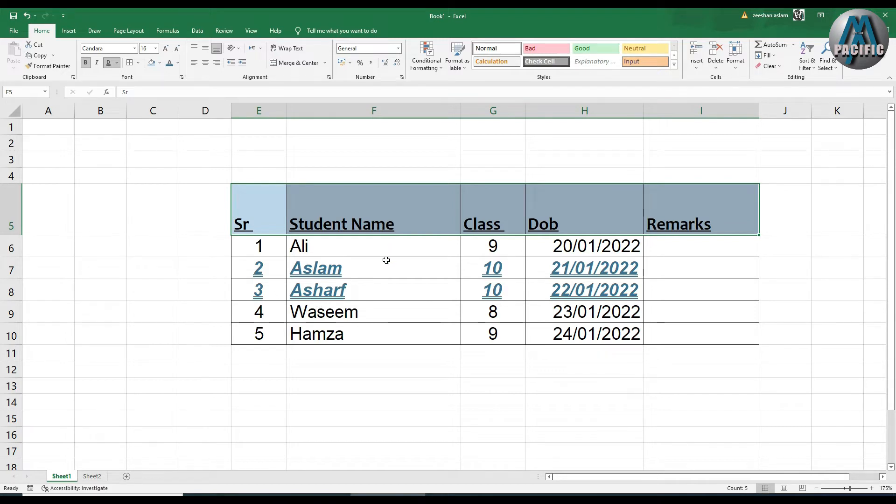
{"action": "left_click", "coordinate": [323, 292]}
{"action": "left_click_drag", "start_coordinate": [242, 189], "coordinate": [668, 334]}
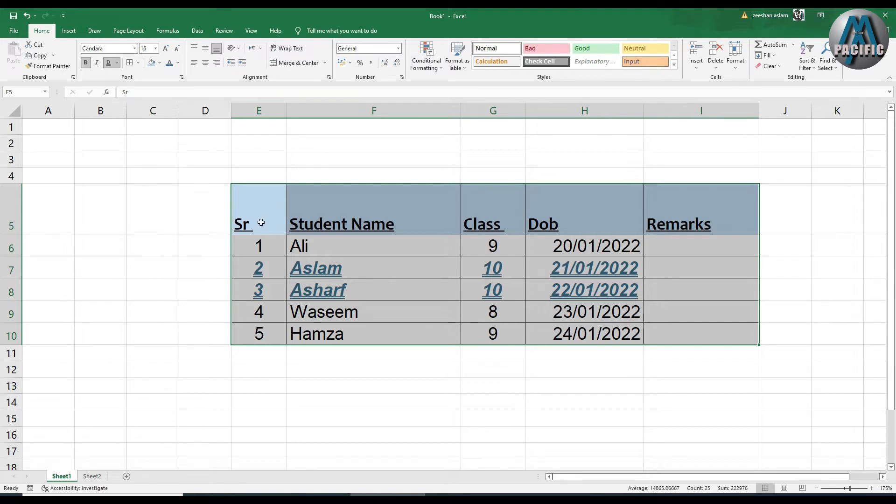
{"action": "left_click", "coordinate": [252, 208]}
Try the top, middle and bottom vertical alignments on the header row E5:I5.
{"action": "left_click_drag", "start_coordinate": [253, 209], "coordinate": [615, 200]}
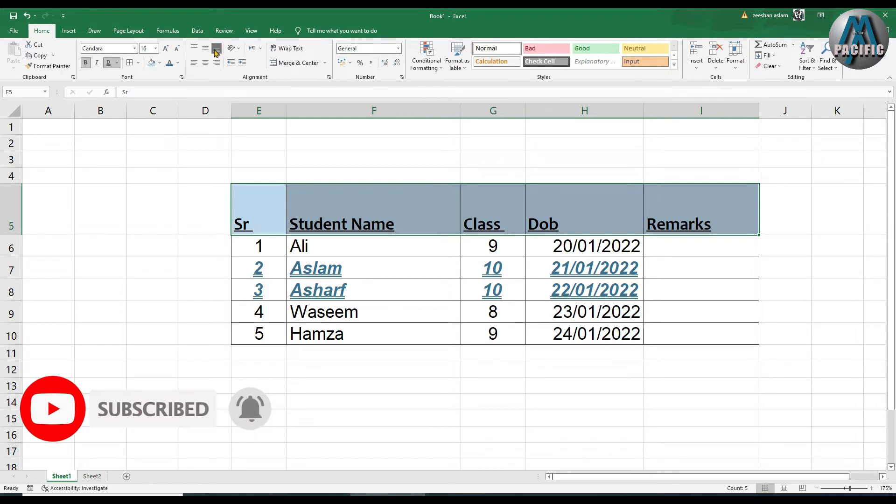
{"action": "left_click", "coordinate": [196, 49]}
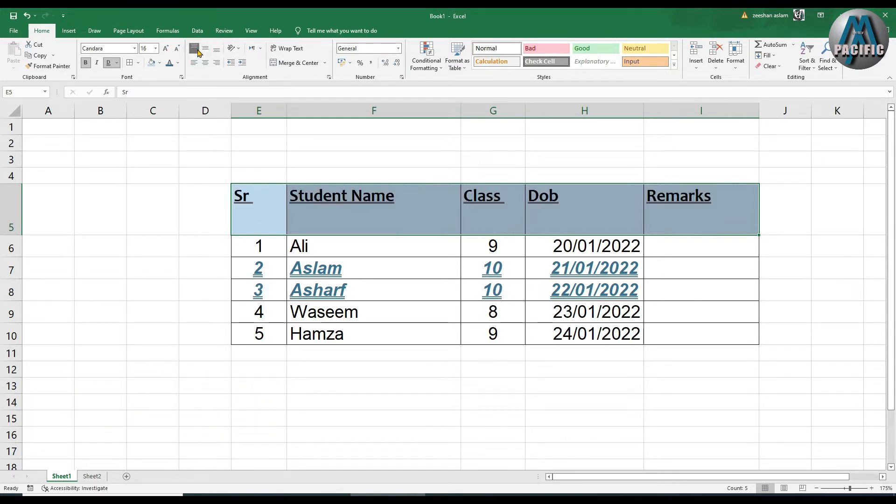
{"action": "left_click", "coordinate": [206, 48]}
{"action": "left_click", "coordinate": [216, 50]}
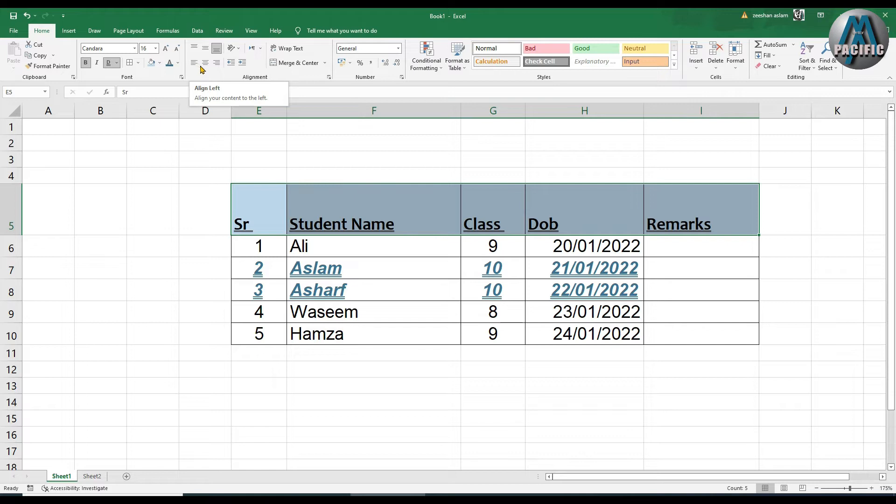
Try right alignment on the header texts, and settle on centering them both horizontally and vertically in their cells.
{"action": "left_click", "coordinate": [205, 63]}
{"action": "left_click", "coordinate": [217, 65]}
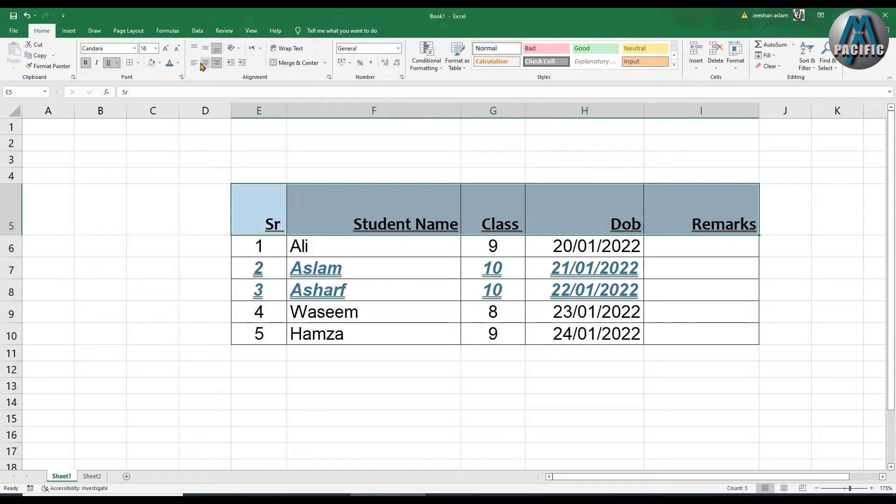
{"action": "left_click", "coordinate": [204, 65]}
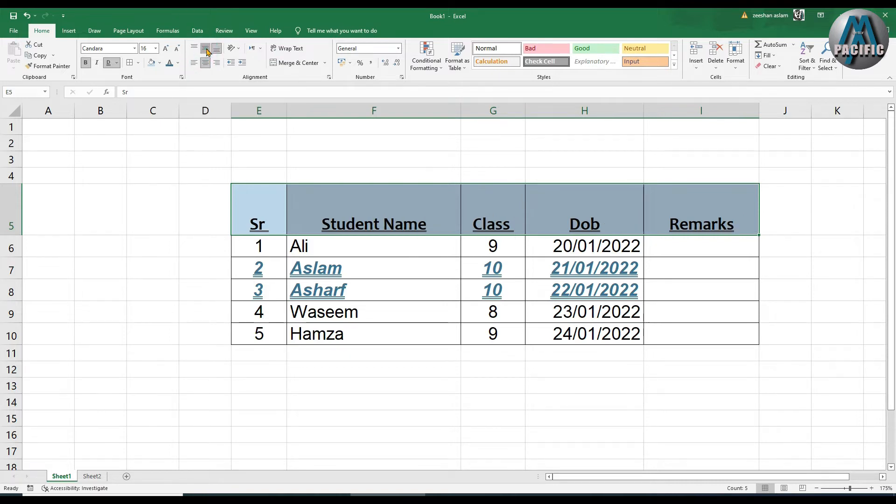
{"action": "left_click", "coordinate": [206, 50]}
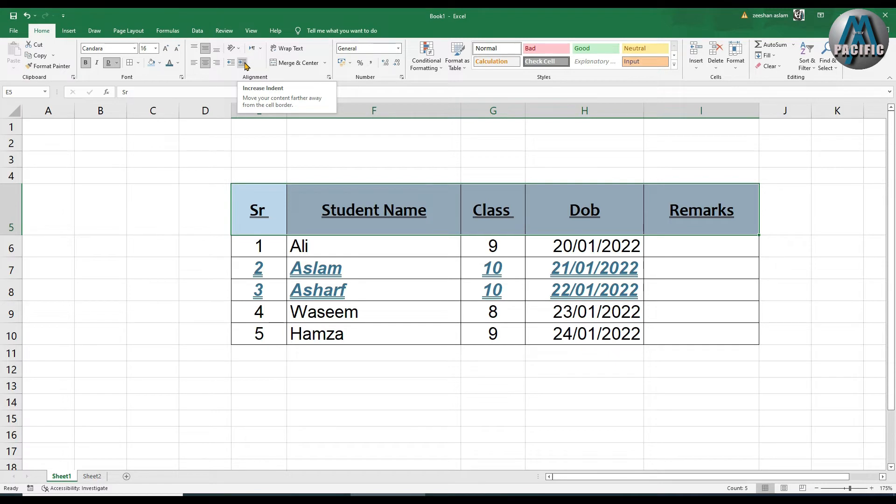
Enter the text "Pakistn" in cell E3 above the table.
{"action": "left_click", "coordinate": [257, 160]}
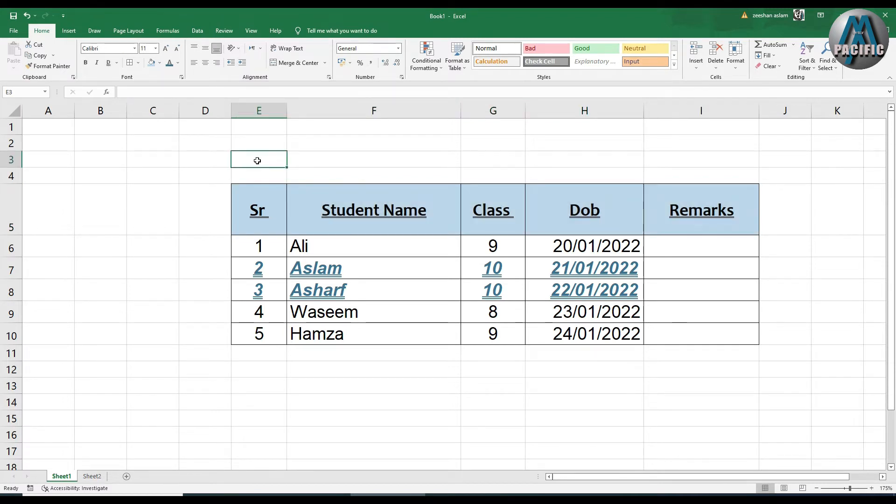
{"action": "type", "text": "ist"}
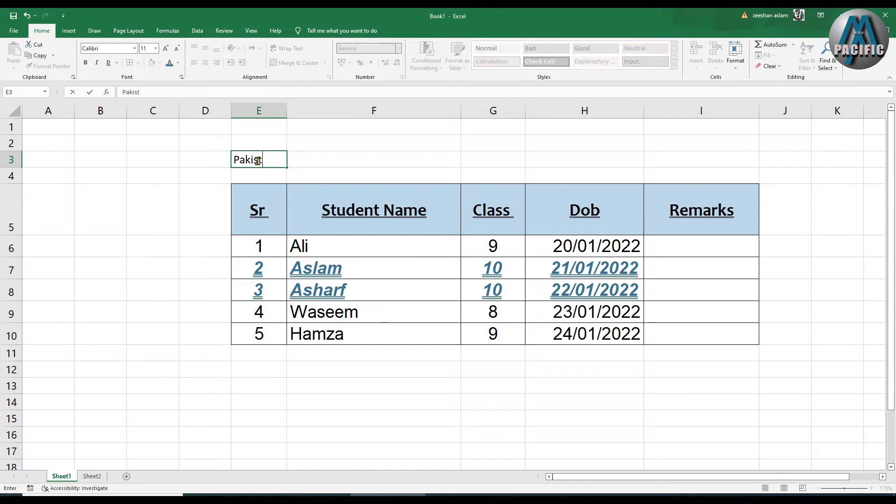
{"action": "key", "text": "Return"}
Increase the indent of cell E3 repeatedly until its text sits over column F.
{"action": "left_click", "coordinate": [236, 160]}
{"action": "left_click", "coordinate": [243, 63]}
{"action": "left_click", "coordinate": [242, 63]}
{"action": "left_click", "coordinate": [243, 63]}
{"action": "left_click", "coordinate": [242, 63]}
{"action": "left_click", "coordinate": [242, 63]}
{"action": "left_click", "coordinate": [242, 63]}
{"action": "double_click", "coordinate": [243, 63]}
{"action": "left_click", "coordinate": [242, 63]}
{"action": "left_click", "coordinate": [242, 63]}
{"action": "left_click", "coordinate": [242, 63]}
{"action": "left_click", "coordinate": [242, 62]}
{"action": "left_click", "coordinate": [243, 63]}
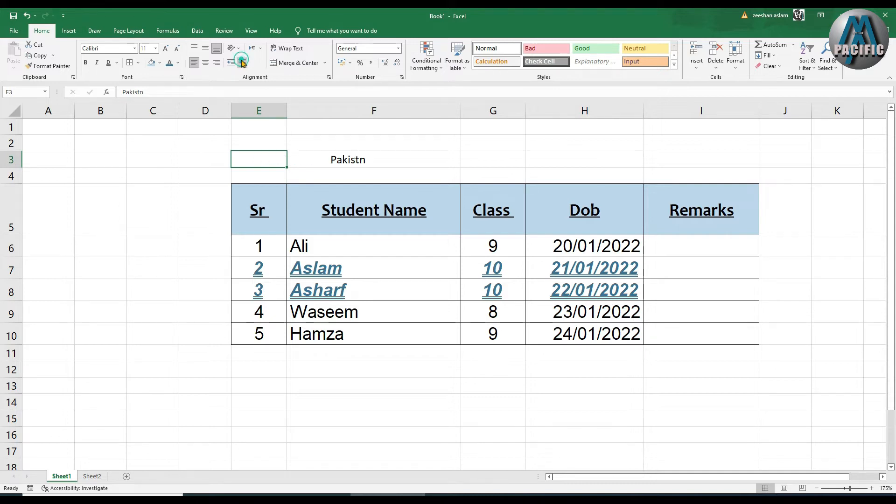
Decrease the indent of cell E3 until its text is back at the cell's left edge.
{"action": "left_click", "coordinate": [232, 62]}
{"action": "left_click", "coordinate": [232, 63]}
{"action": "left_click", "coordinate": [232, 63]}
{"action": "double_click", "coordinate": [232, 62]}
{"action": "double_click", "coordinate": [232, 63]}
{"action": "left_click", "coordinate": [232, 63]}
{"action": "double_click", "coordinate": [232, 62]}
{"action": "double_click", "coordinate": [232, 63]}
{"action": "left_click", "coordinate": [232, 62]}
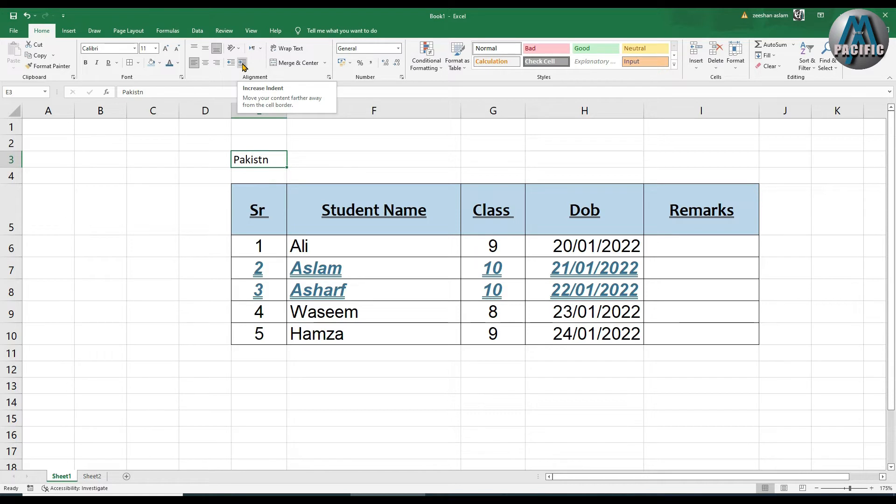
Try the Angle Counterclockwise and Angle Clockwise text orientations on the header row E5:I5.
{"action": "left_click", "coordinate": [268, 211]}
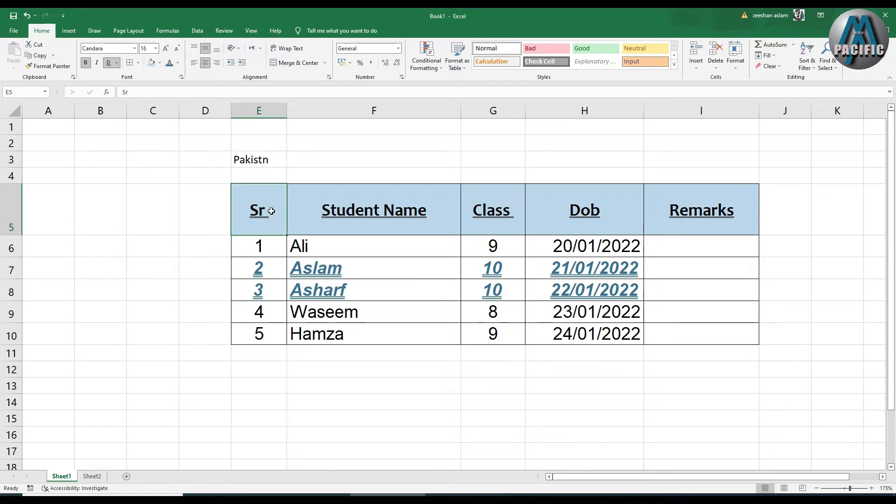
{"action": "left_click_drag", "start_coordinate": [256, 211], "coordinate": [667, 210]}
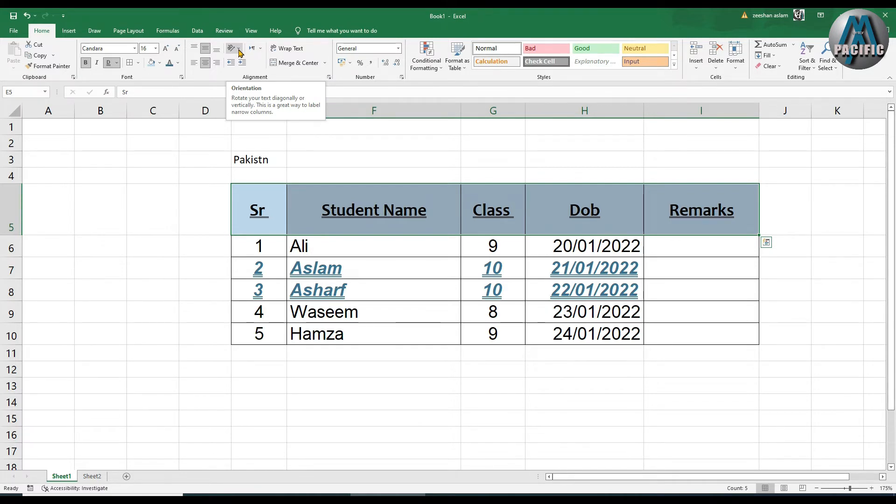
{"action": "left_click", "coordinate": [238, 49]}
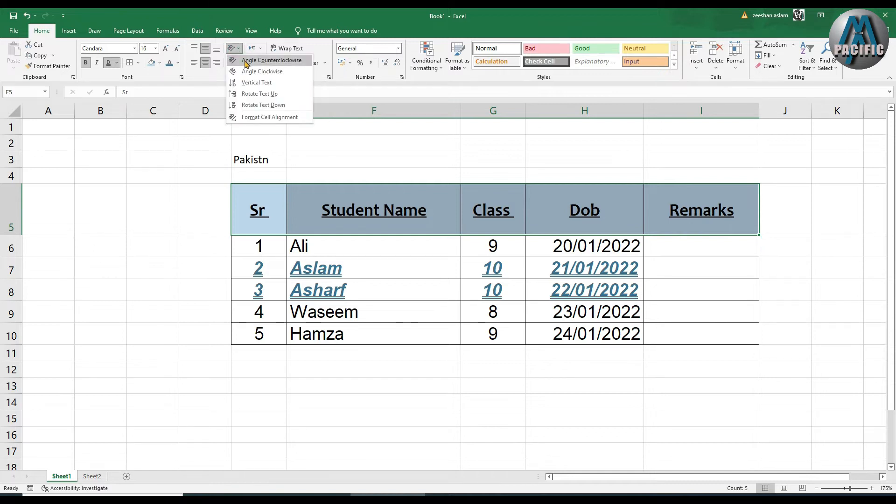
{"action": "left_click", "coordinate": [272, 61]}
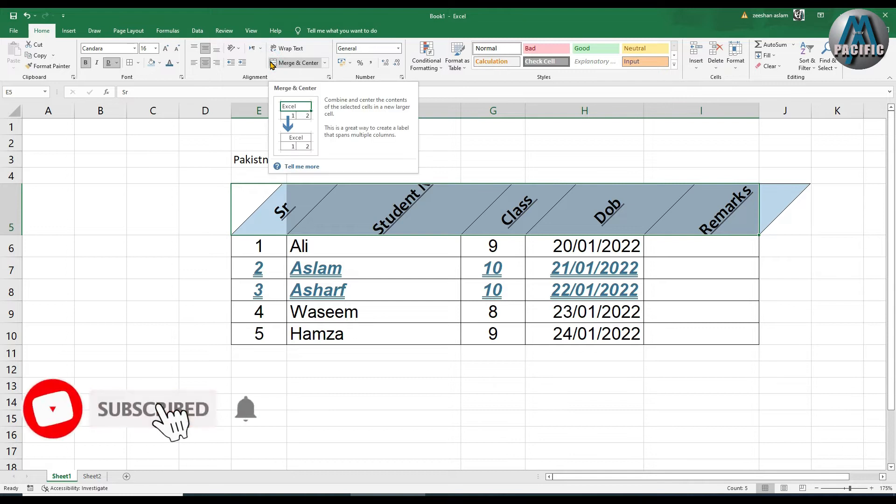
{"action": "left_click", "coordinate": [241, 50]}
{"action": "left_click", "coordinate": [244, 70]}
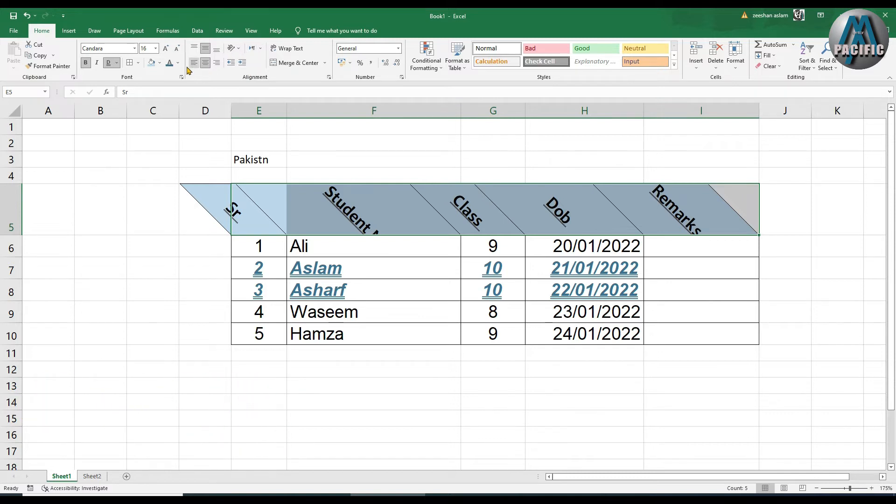
Remove the fill color from the header row E5:I5.
{"action": "left_click", "coordinate": [160, 64]}
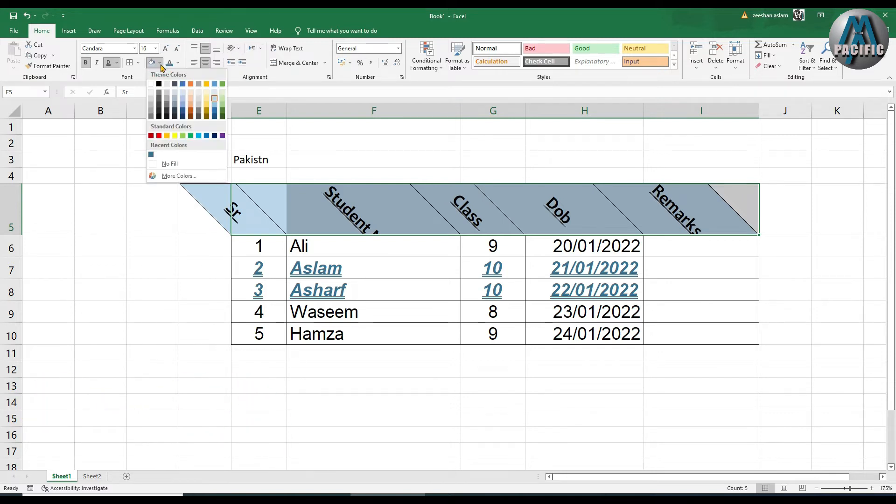
{"action": "left_click", "coordinate": [157, 163]}
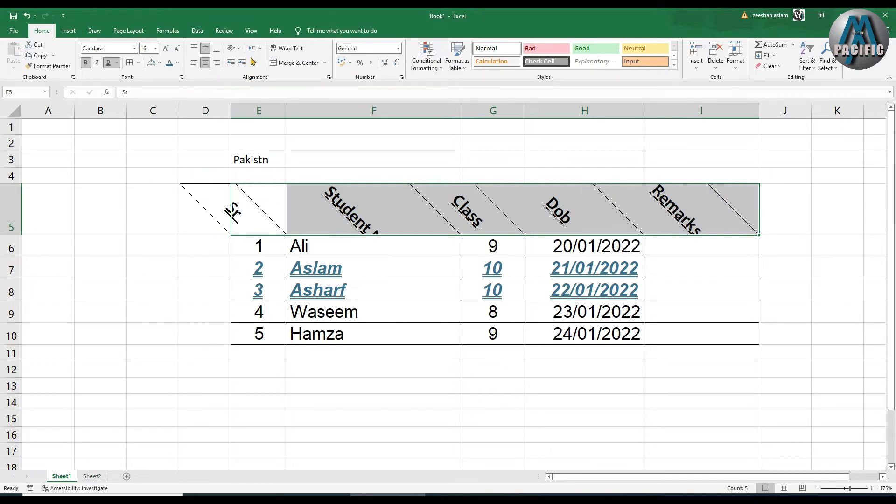
Try the Vertical Text and Rotate Text Up orientations on the header row.
{"action": "left_click", "coordinate": [234, 48]}
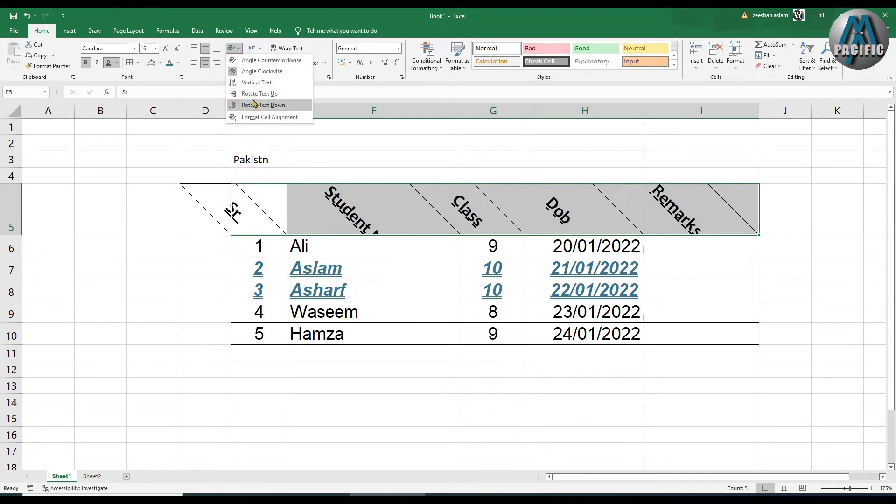
{"action": "left_click", "coordinate": [256, 83]}
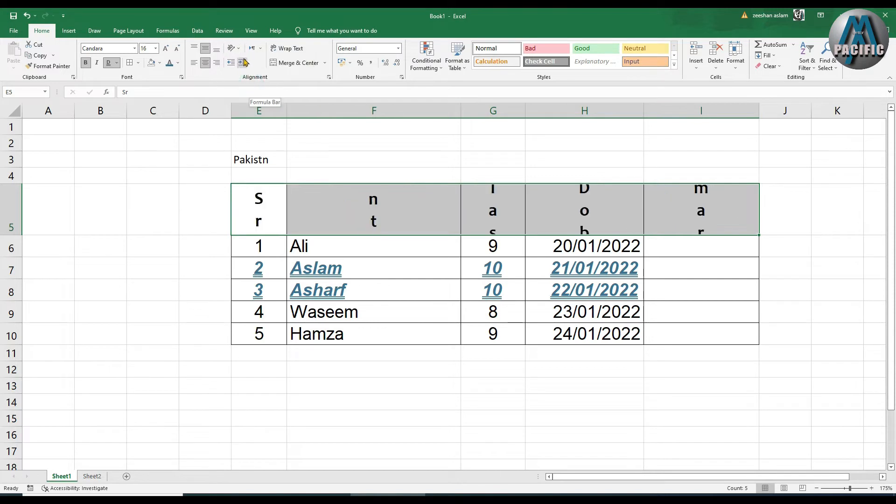
{"action": "left_click", "coordinate": [233, 49]}
{"action": "left_click", "coordinate": [241, 94]}
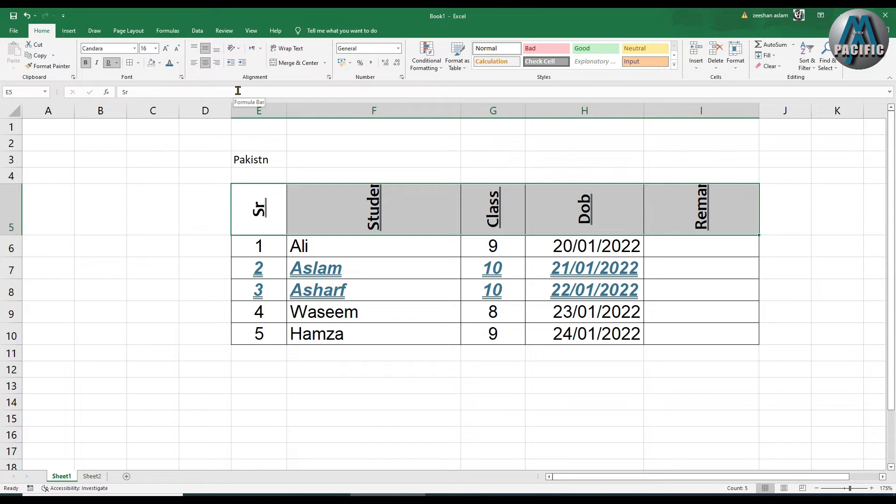
Increase the height of row 5 until the full rotated headers fit, and set their orientation to Rotate Text Down.
{"action": "left_click_drag", "start_coordinate": [17, 235], "coordinate": [16, 297]}
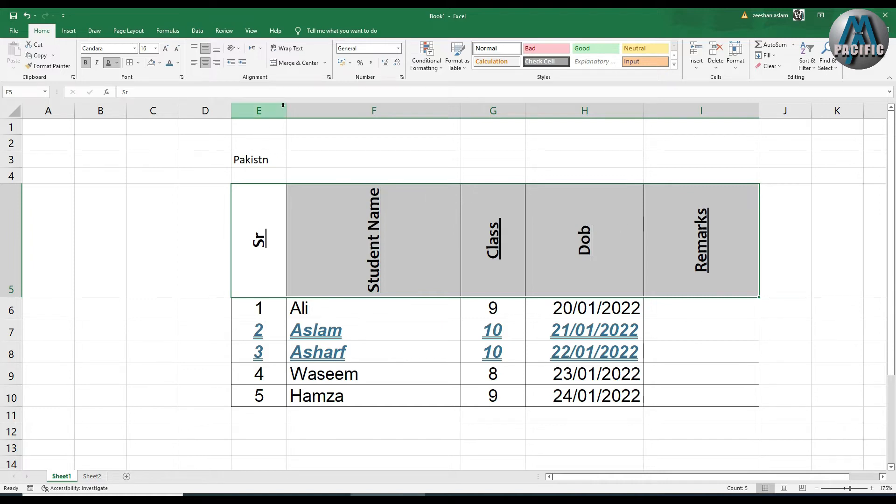
{"action": "left_click", "coordinate": [240, 51]}
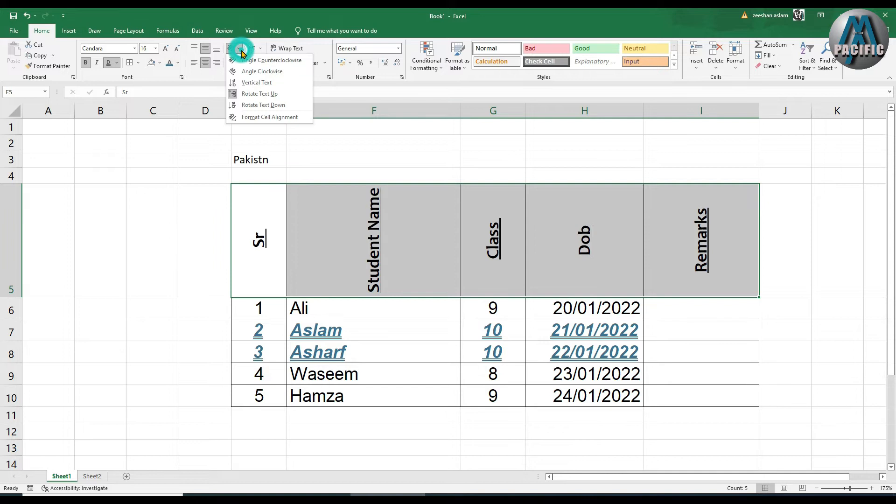
{"action": "left_click", "coordinate": [251, 105]}
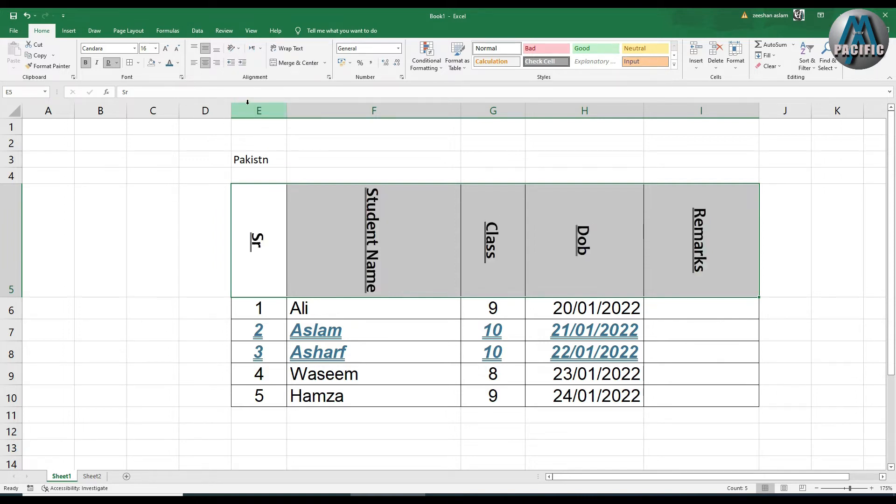
Open the cell alignment settings for header row E5:I5 and look through the Border, Font, Number and Alignment options.
{"action": "left_click", "coordinate": [239, 50]}
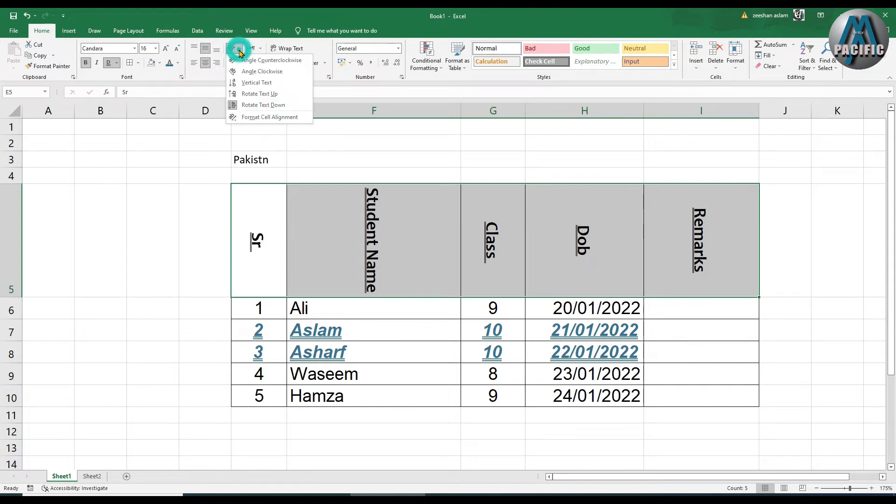
{"action": "left_click", "coordinate": [251, 118]}
{"action": "left_click_drag", "start_coordinate": [417, 133], "coordinate": [355, 135]}
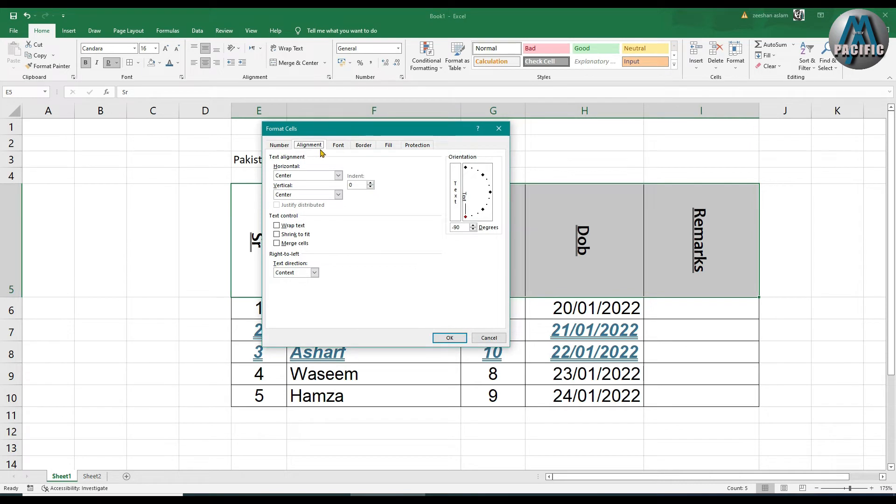
{"action": "left_click", "coordinate": [364, 147]}
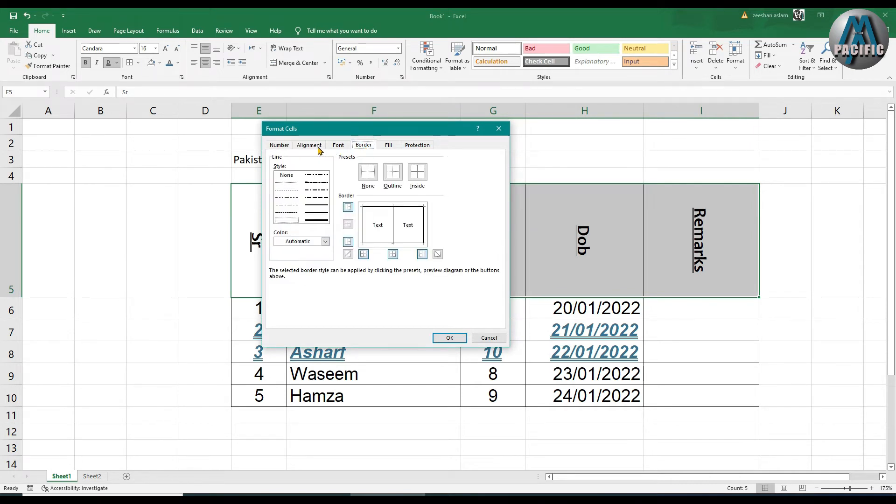
{"action": "left_click", "coordinate": [338, 146]}
{"action": "left_click", "coordinate": [309, 145]}
{"action": "left_click", "coordinate": [279, 145]}
{"action": "left_click", "coordinate": [309, 145]}
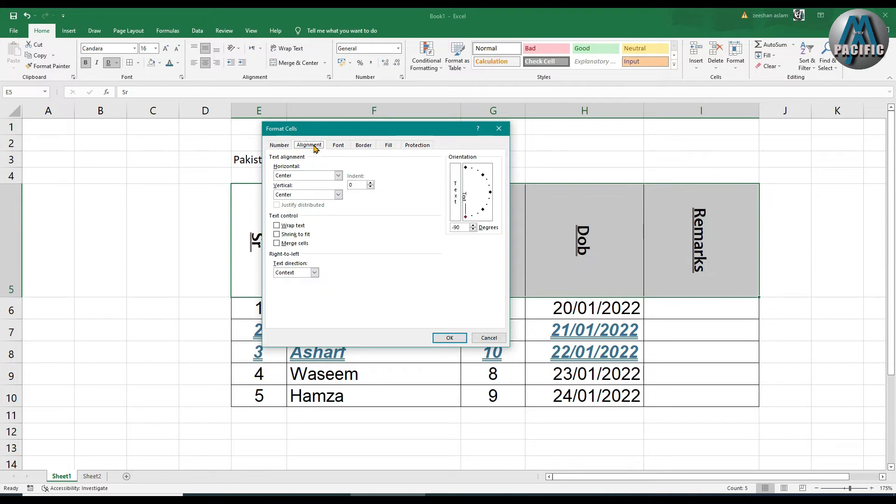
Try a custom text orientation of 32 degrees on the header row.
{"action": "left_click_drag", "start_coordinate": [367, 135], "coordinate": [136, 100]}
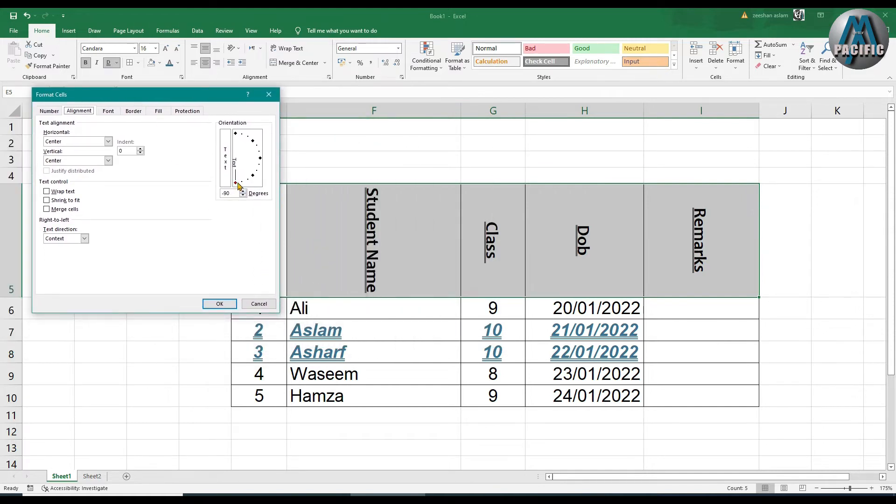
{"action": "left_click_drag", "start_coordinate": [235, 184], "coordinate": [261, 146]}
{"action": "left_click", "coordinate": [219, 303]}
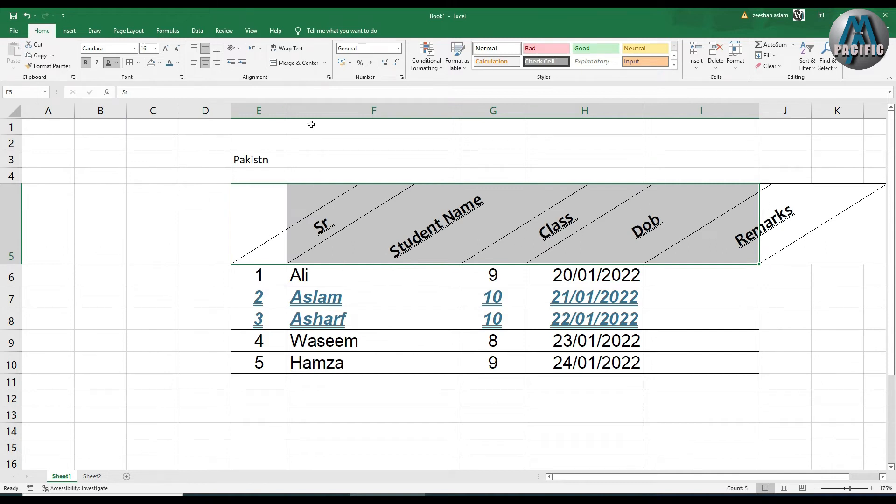
Try a custom orientation that tilts the header row text slightly downward.
{"action": "left_click", "coordinate": [239, 49]}
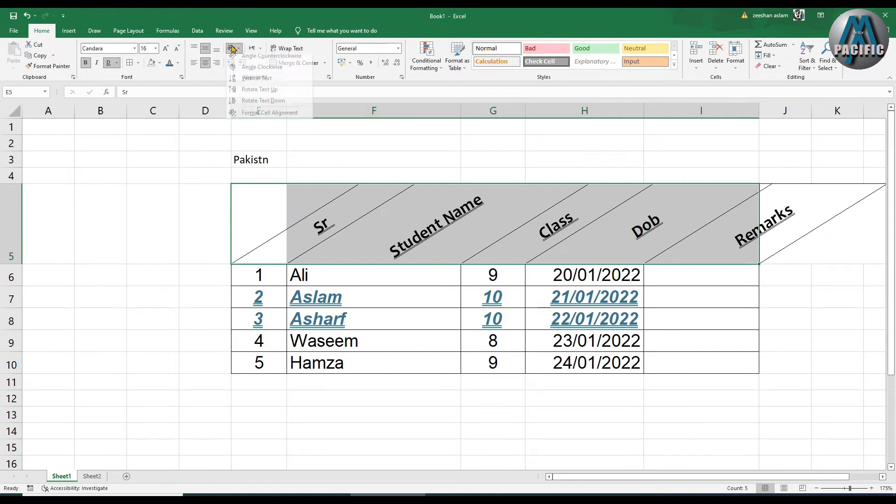
{"action": "left_click", "coordinate": [262, 118]}
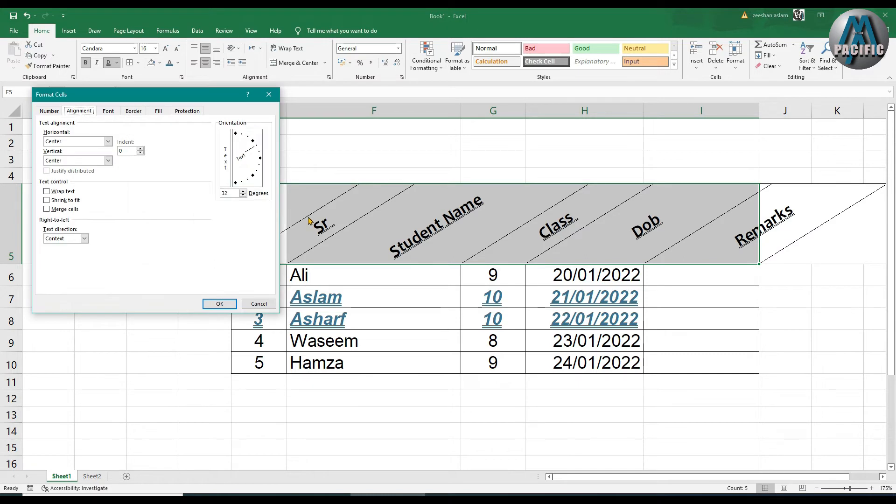
{"action": "left_click_drag", "start_coordinate": [256, 149], "coordinate": [260, 164]}
{"action": "left_click", "coordinate": [219, 304]}
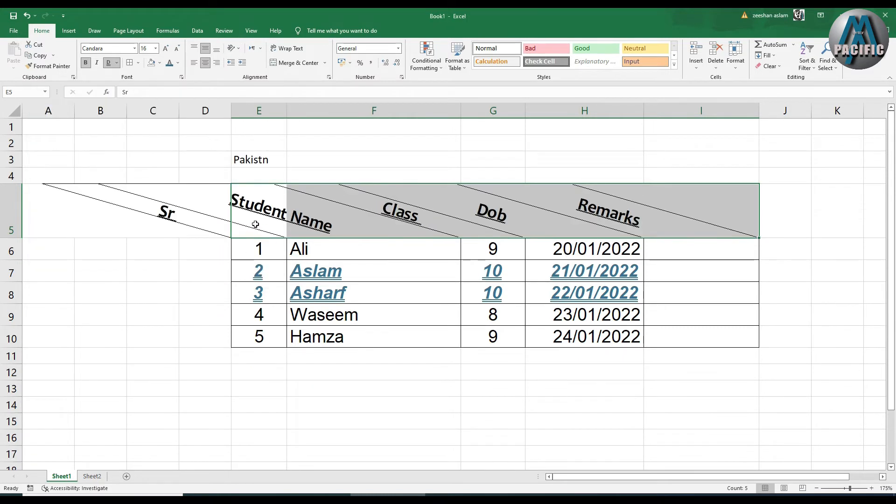
Try the Angle Clockwise orientation on cells D5:H5.
{"action": "left_click_drag", "start_coordinate": [222, 225], "coordinate": [568, 217]}
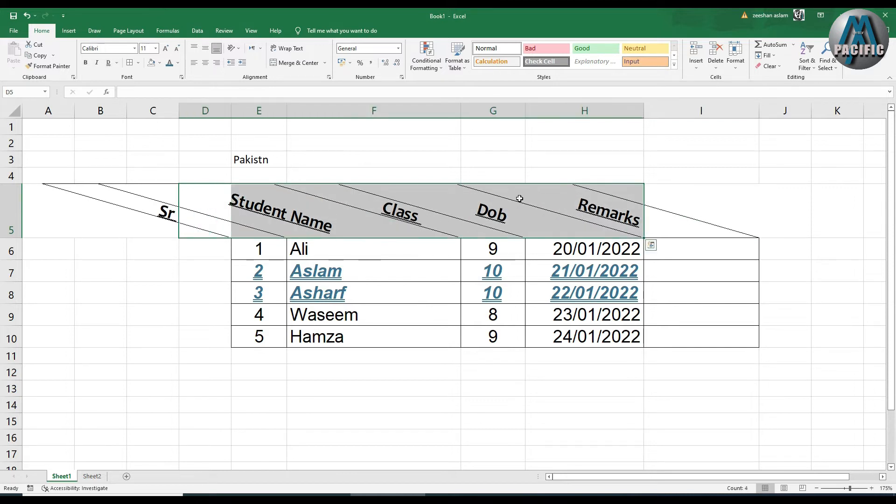
{"action": "left_click", "coordinate": [235, 48]}
{"action": "left_click", "coordinate": [251, 73]}
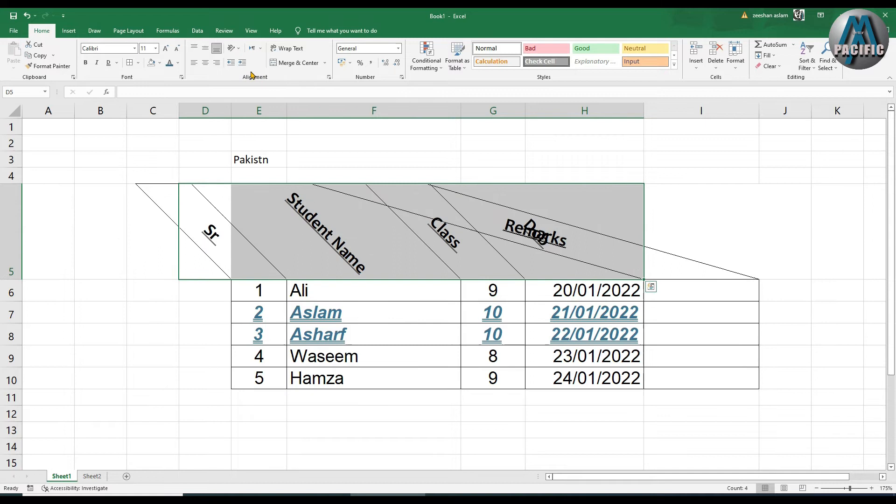
Set the text orientation of cells D5:H5 to 0 degrees.
{"action": "left_click", "coordinate": [234, 48]}
{"action": "left_click", "coordinate": [261, 117]}
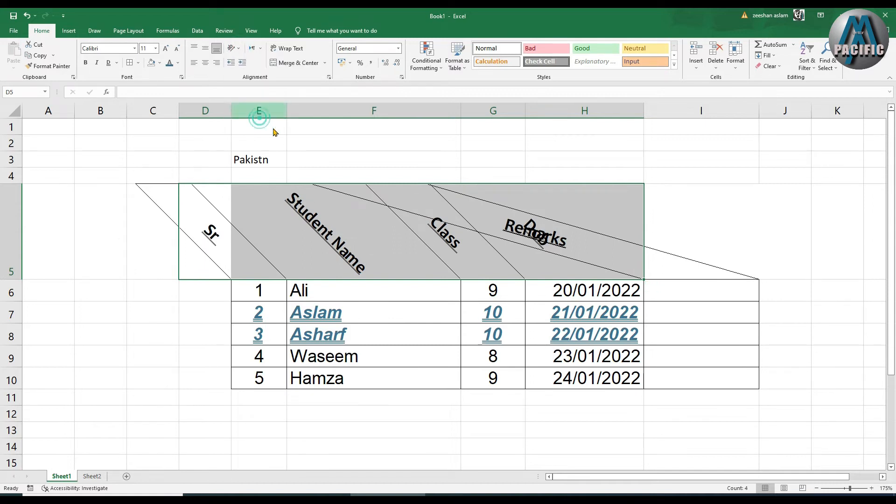
{"action": "left_click", "coordinate": [252, 175]}
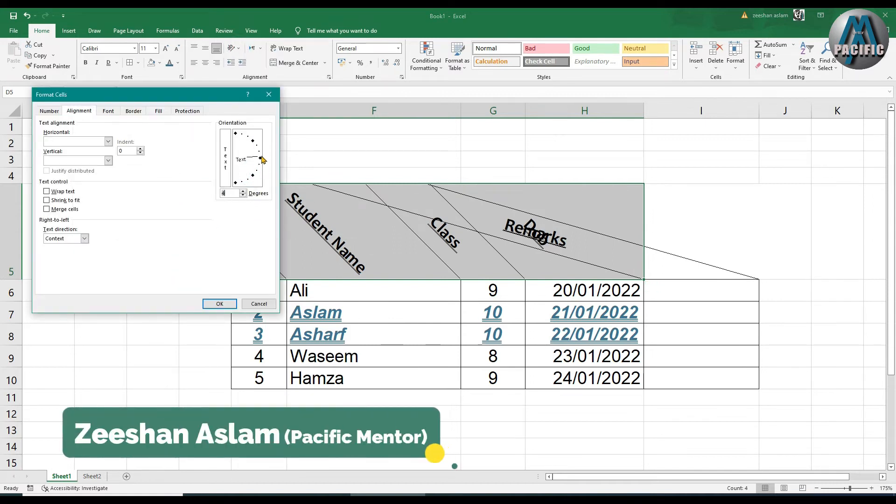
{"action": "left_click", "coordinate": [260, 159]}
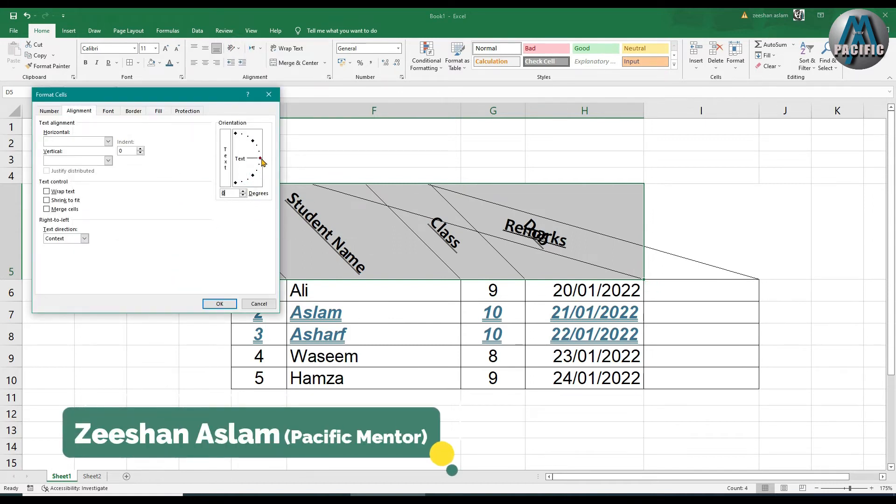
{"action": "left_click", "coordinate": [219, 303]}
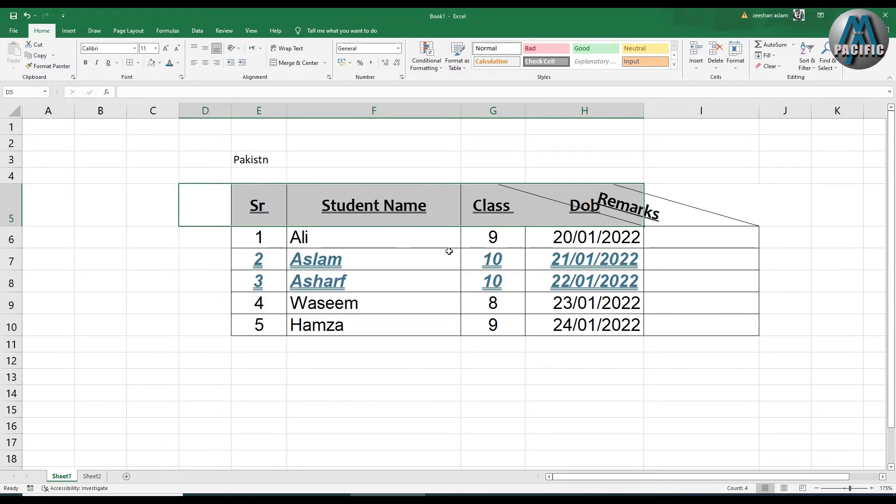
Set the text orientation of cells G5:I5 to 0 degrees and increase the height of row 5.
{"action": "left_click", "coordinate": [449, 255]}
{"action": "left_click_drag", "start_coordinate": [490, 196], "coordinate": [675, 206]}
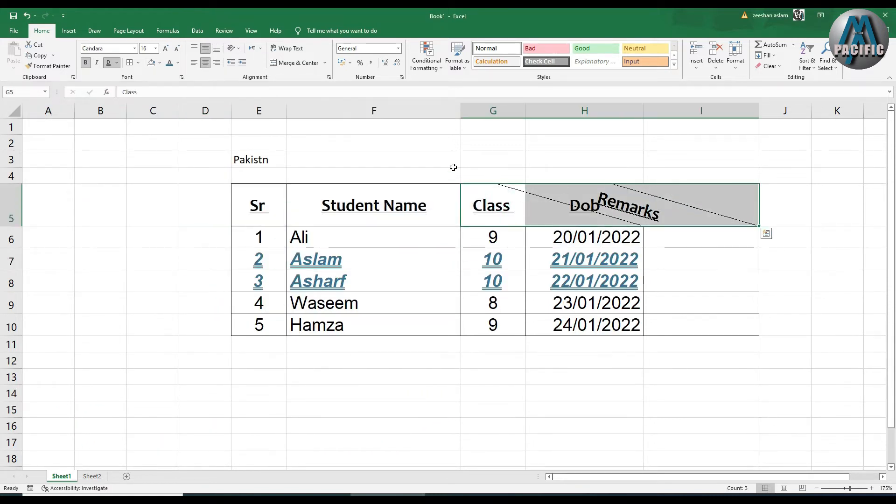
{"action": "left_click", "coordinate": [234, 49]}
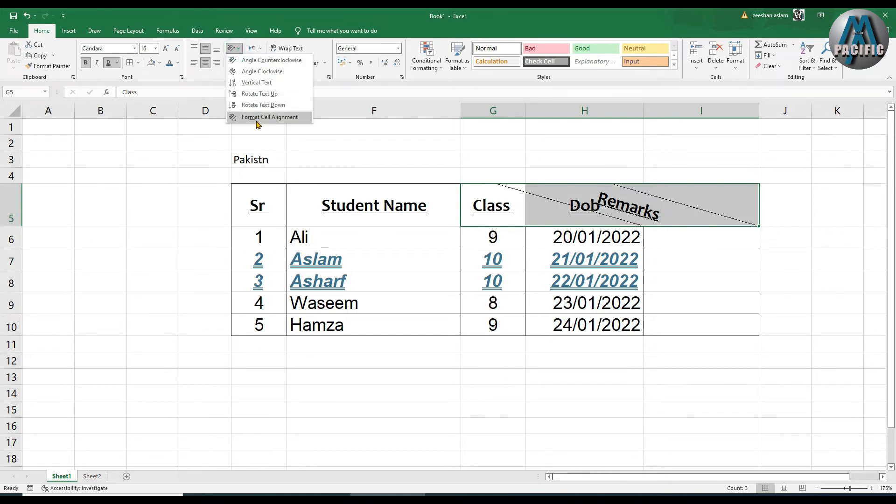
{"action": "left_click", "coordinate": [258, 122]}
{"action": "left_click", "coordinate": [260, 158]}
{"action": "left_click", "coordinate": [211, 306]}
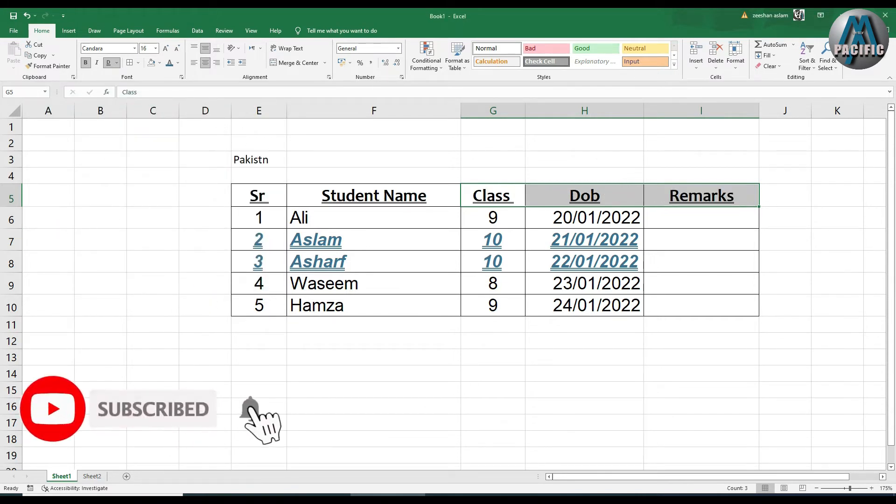
{"action": "left_click_drag", "start_coordinate": [14, 206], "coordinate": [13, 238]}
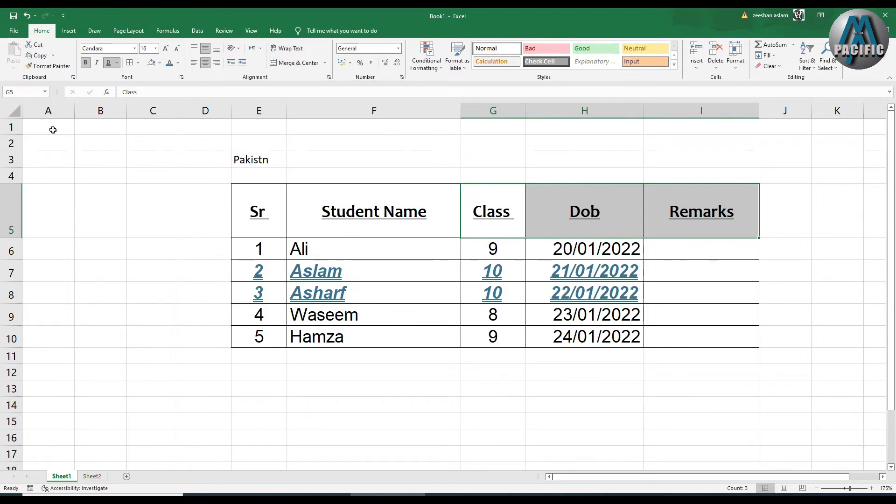
Enter the title "Pakistan School System Lahore" in cell A1.
{"action": "left_click", "coordinate": [50, 129]}
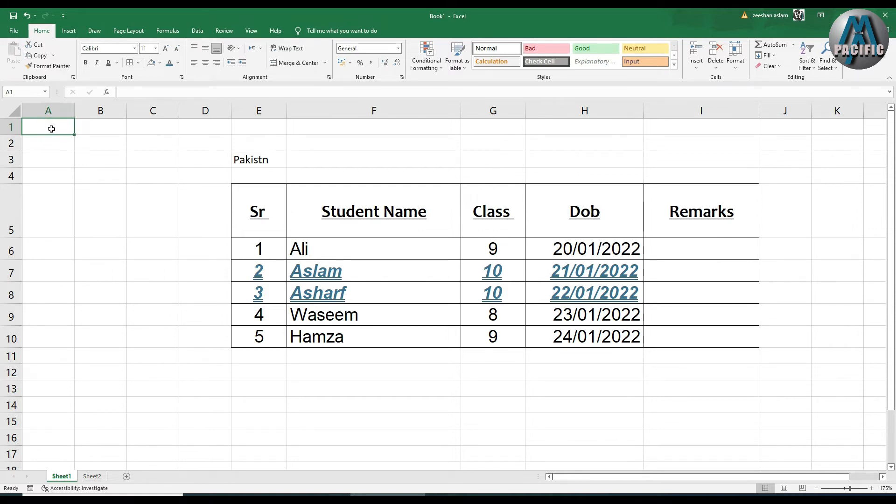
{"action": "type", "text": "Pakistan"}
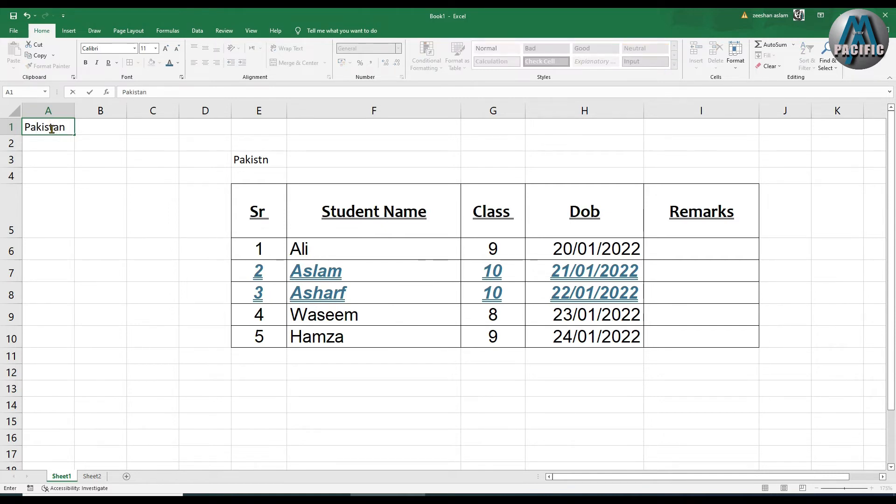
{"action": "type", "text": " Schookl System "}
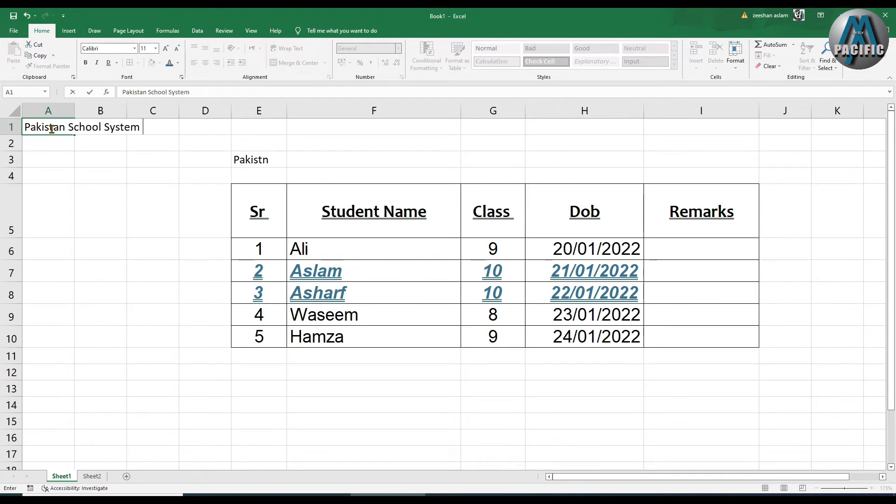
{"action": "type", "text": "Lahore"}
{"action": "left_click", "coordinate": [133, 154]}
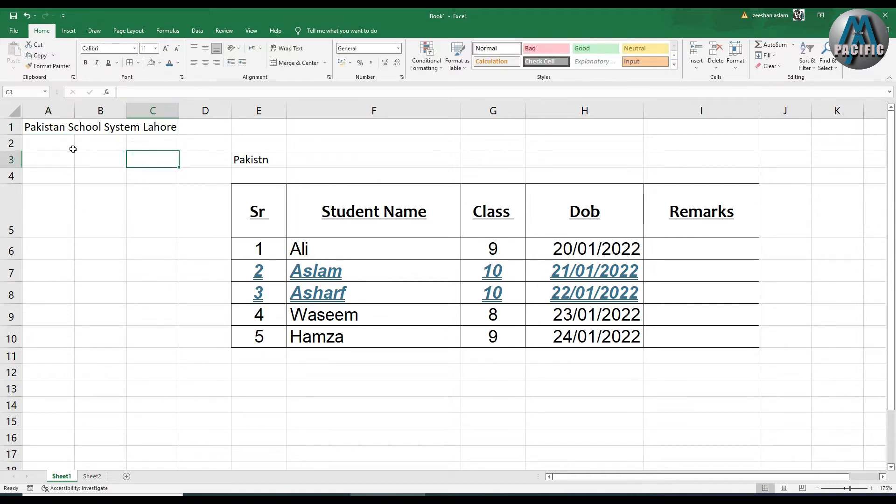
Increase the font size of the title in A1 to 16.
{"action": "left_click", "coordinate": [41, 125]}
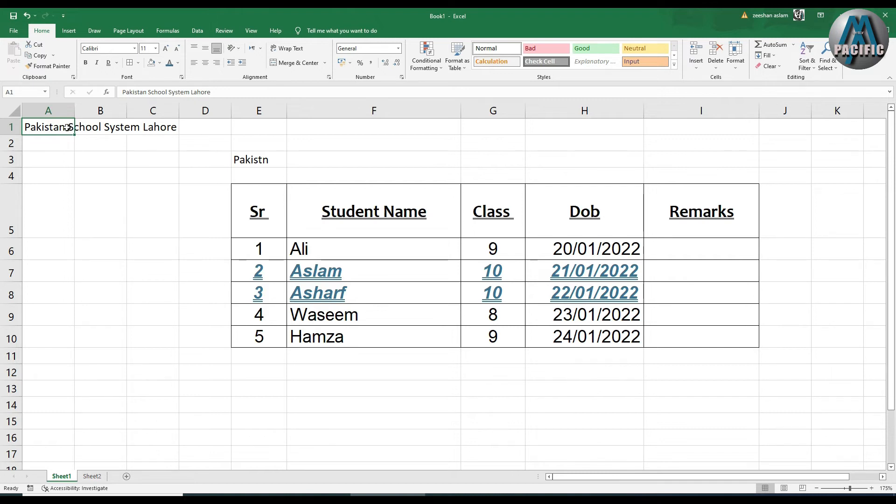
{"action": "left_click", "coordinate": [167, 50]}
{"action": "left_click", "coordinate": [166, 50]}
{"action": "left_click", "coordinate": [167, 50]}
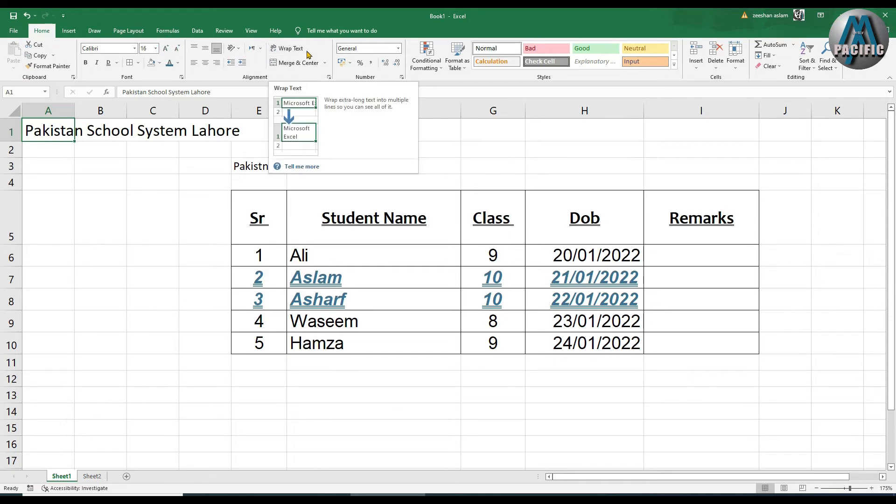
Check cells A1 through E1 one by one to see how the title text spreads over them.
{"action": "left_click", "coordinate": [177, 194]}
{"action": "left_click", "coordinate": [47, 131]}
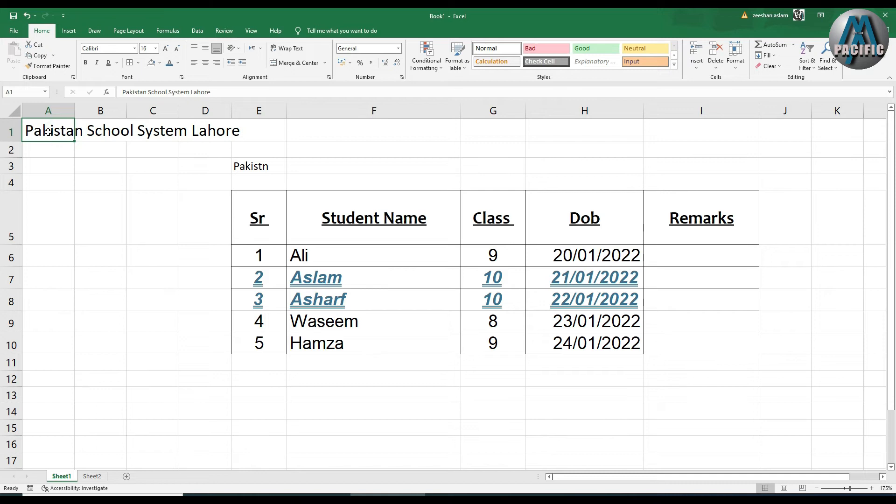
{"action": "left_click", "coordinate": [101, 130]}
{"action": "left_click", "coordinate": [154, 127]}
{"action": "left_click", "coordinate": [206, 125]}
{"action": "left_click", "coordinate": [250, 123]}
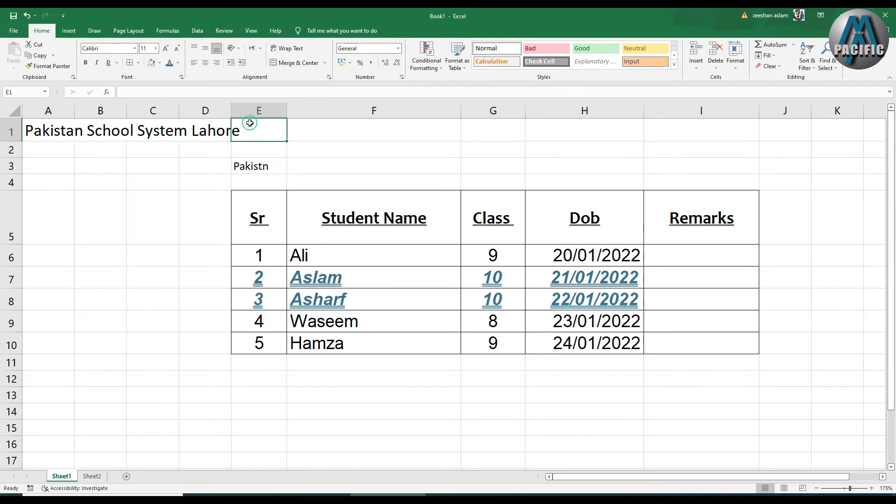
{"action": "left_click", "coordinate": [133, 183]}
Merge and center the title across cells A1:E1.
{"action": "left_click_drag", "start_coordinate": [50, 131], "coordinate": [244, 135]}
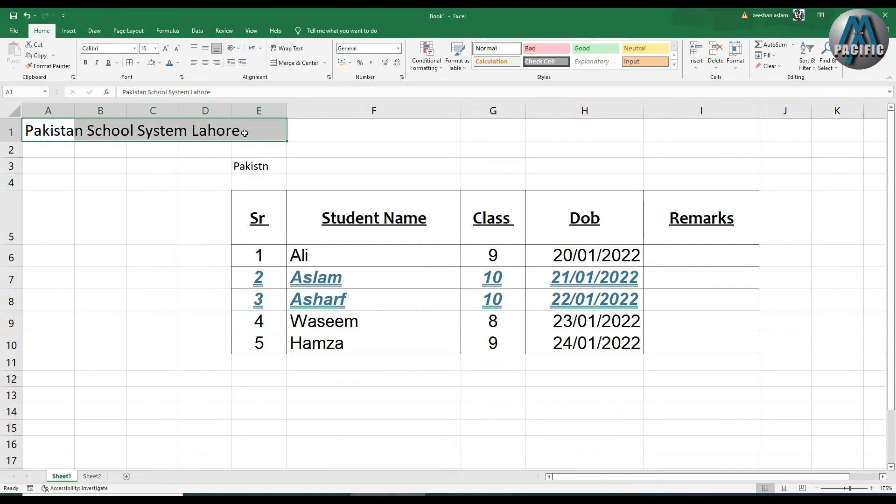
{"action": "left_click", "coordinate": [315, 63]}
{"action": "double_click", "coordinate": [168, 133]}
{"action": "left_click", "coordinate": [134, 162]}
{"action": "left_click", "coordinate": [74, 131]}
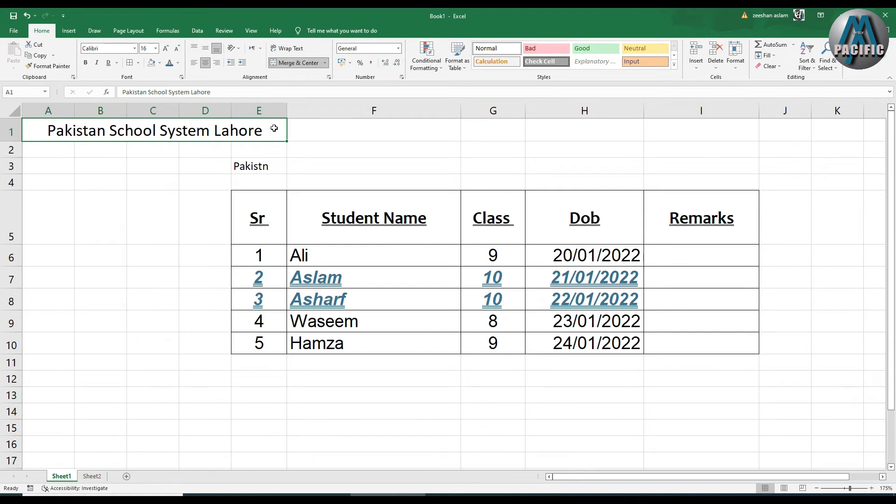
Check at several points along the title whether A1:E1 behaves as a single cell.
{"action": "left_click", "coordinate": [49, 130]}
{"action": "left_click", "coordinate": [78, 135]}
{"action": "left_click", "coordinate": [115, 133]}
{"action": "left_click", "coordinate": [144, 132]}
{"action": "left_click", "coordinate": [224, 129]}
{"action": "left_click", "coordinate": [269, 129]}
{"action": "left_click", "coordinate": [44, 125]}
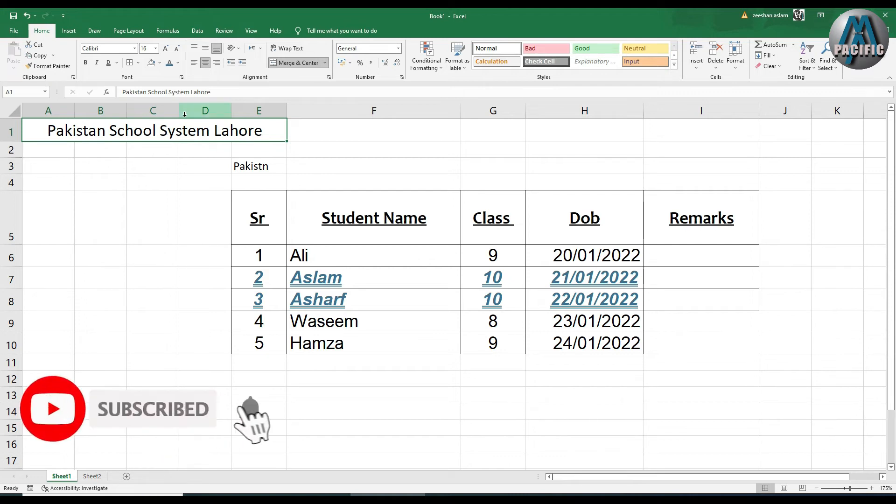
{"action": "left_click", "coordinate": [70, 125]}
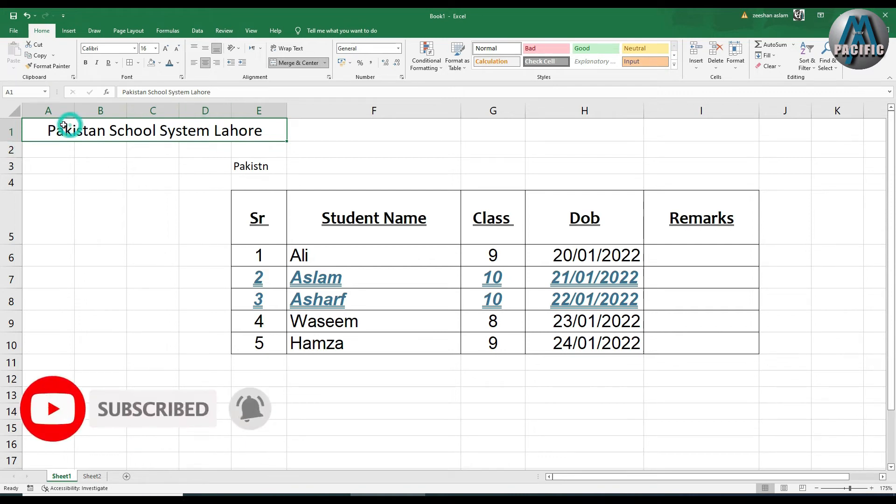
Unmerge the title cell A1:E1 and check the separate cells in row 1.
{"action": "left_click", "coordinate": [294, 62]}
{"action": "left_click", "coordinate": [252, 131]}
{"action": "left_click", "coordinate": [208, 131]}
{"action": "left_click", "coordinate": [169, 131]}
{"action": "left_click", "coordinate": [111, 132]}
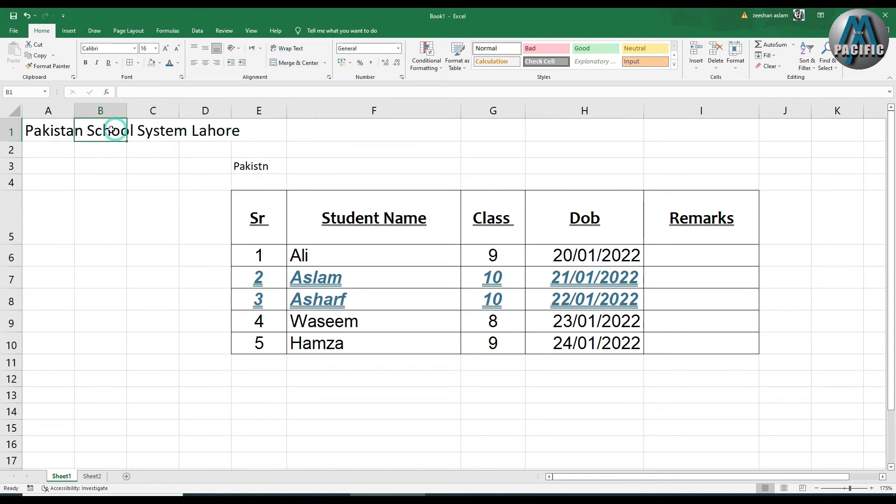
Merge and center the empty range C13:E17 and check that it accepts entry as a single cell.
{"action": "left_click", "coordinate": [55, 135]}
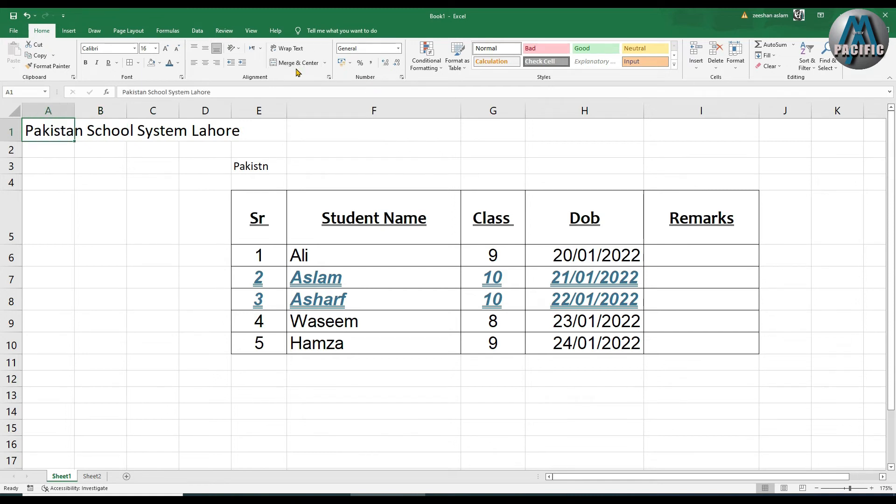
{"action": "left_click", "coordinate": [325, 63]}
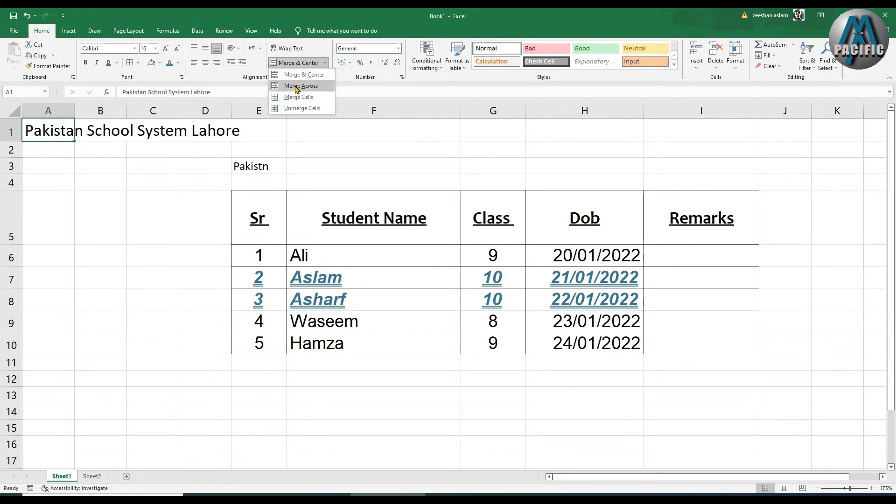
{"action": "scroll", "coordinate": [128, 299], "scroll_direction": "down", "scroll_amount": 2}
{"action": "scroll", "coordinate": [128, 299], "scroll_direction": "down", "scroll_amount": 2}
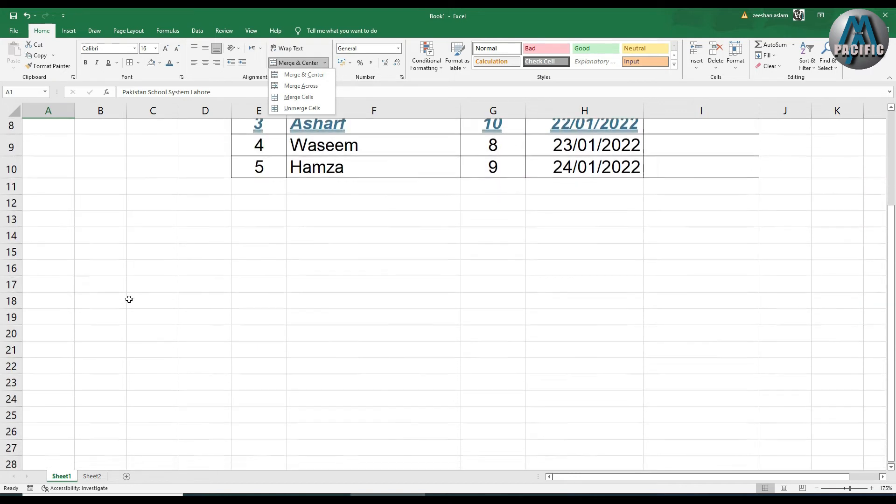
{"action": "left_click_drag", "start_coordinate": [133, 145], "coordinate": [248, 200]}
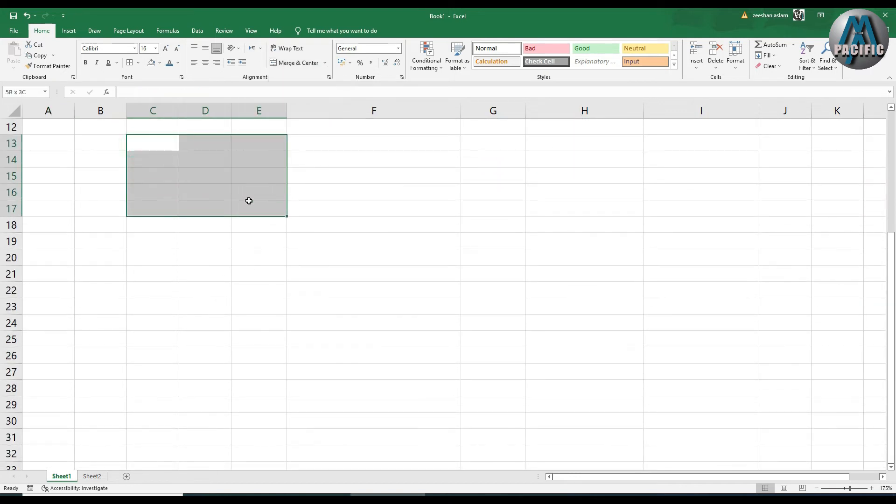
{"action": "left_click", "coordinate": [308, 60]}
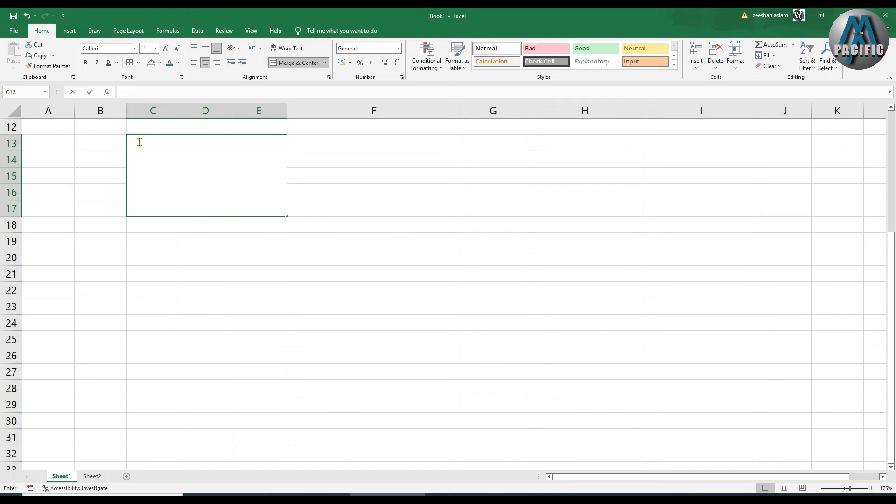
{"action": "double_click", "coordinate": [139, 142]}
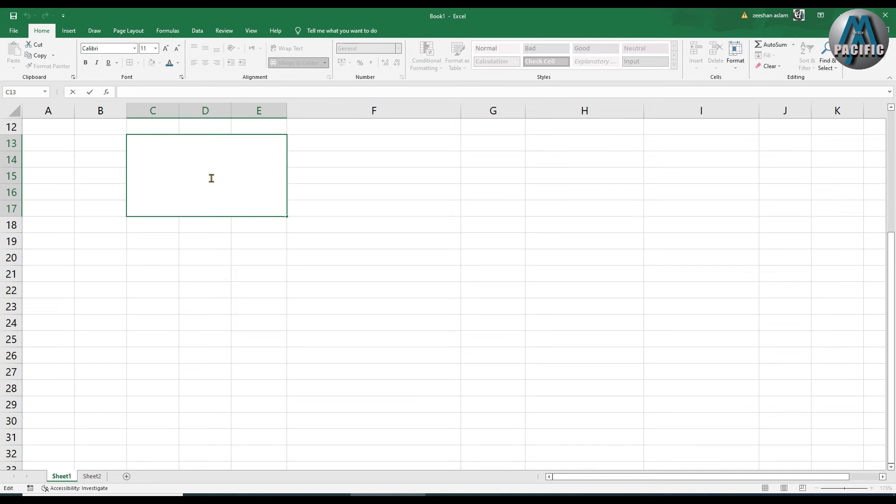
{"action": "left_click", "coordinate": [449, 244]}
Unmerge C13:E17 and apply Merge Across to the range, checking the merged rows by selecting them.
{"action": "left_click", "coordinate": [192, 167]}
{"action": "left_click", "coordinate": [325, 63]}
{"action": "left_click", "coordinate": [298, 103]}
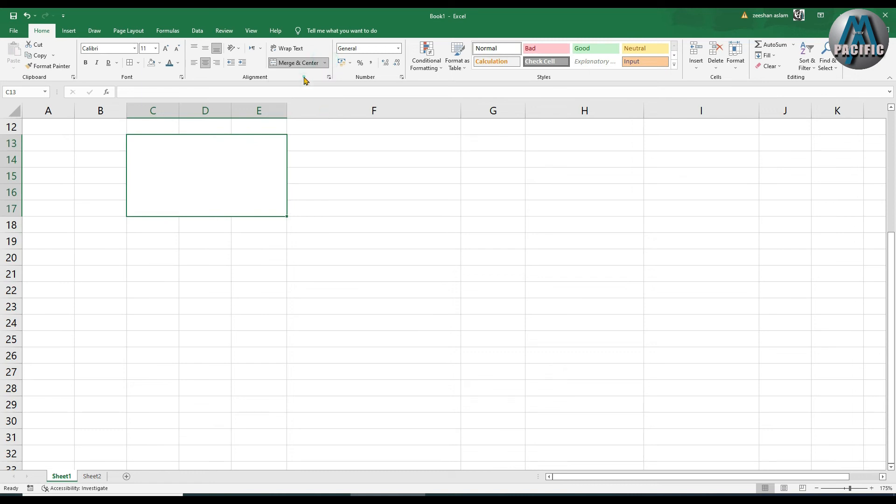
{"action": "left_click", "coordinate": [325, 62]}
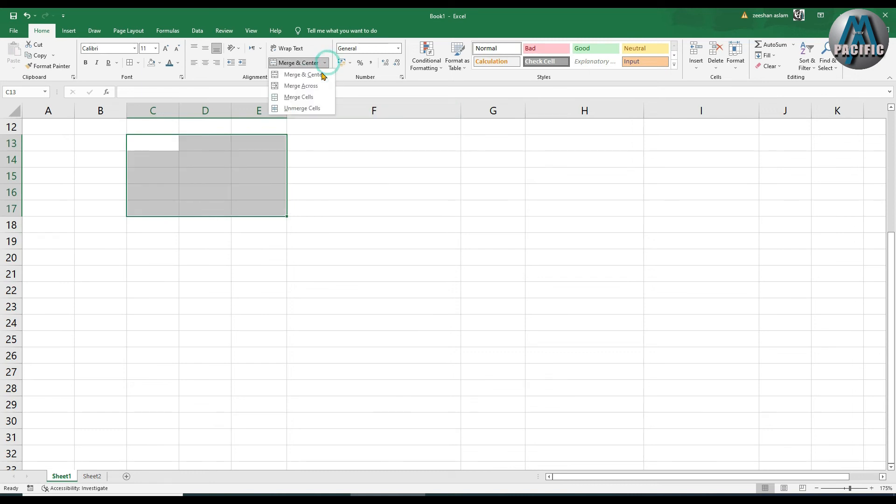
{"action": "left_click", "coordinate": [302, 88]}
{"action": "left_click", "coordinate": [221, 224]}
{"action": "left_click_drag", "start_coordinate": [174, 150], "coordinate": [178, 205]}
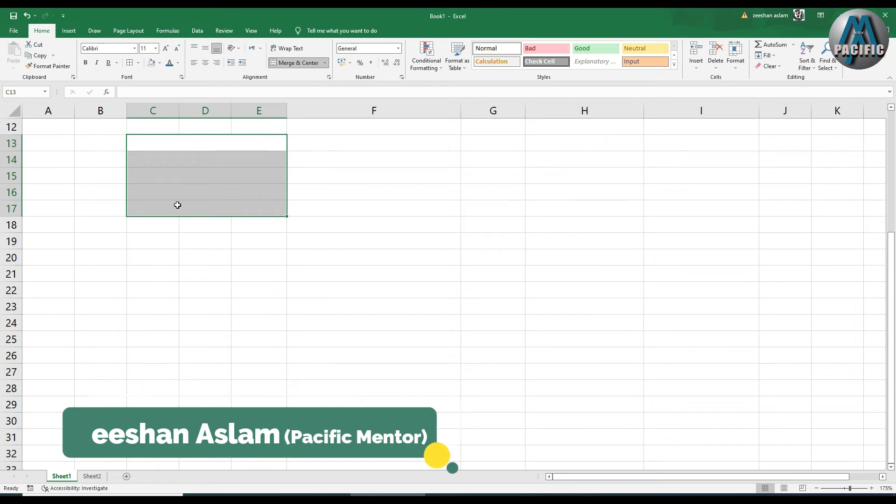
Combine C13:E17 into one cell with Merge Cells, and split it with Unmerge Cells.
{"action": "left_click", "coordinate": [324, 63]}
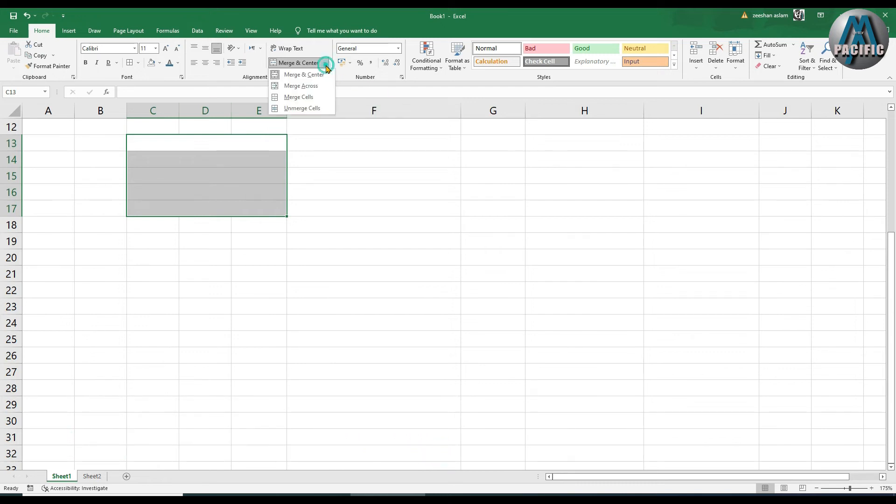
{"action": "left_click", "coordinate": [312, 99]}
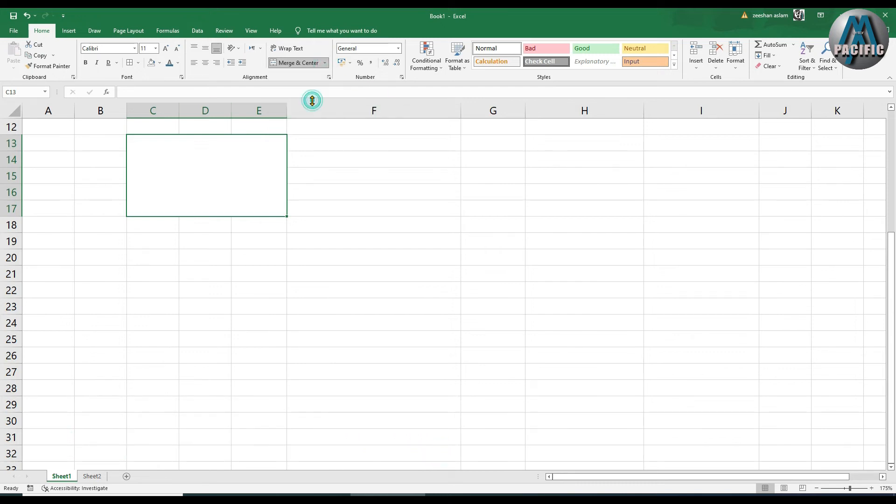
{"action": "left_click", "coordinate": [319, 63]}
{"action": "left_click", "coordinate": [326, 63]}
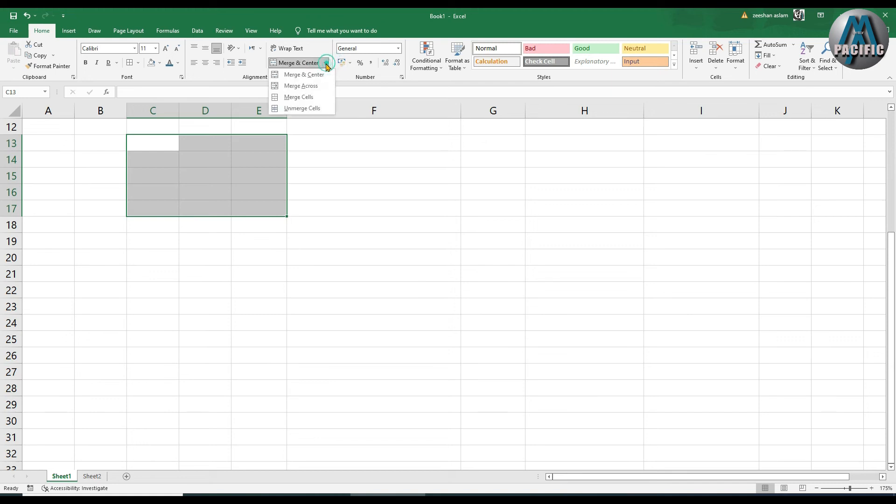
{"action": "left_click", "coordinate": [321, 108]}
Apply Merge & Center to C13:E17 once more and unmerge the range again.
{"action": "left_click", "coordinate": [301, 63]}
{"action": "left_click", "coordinate": [323, 64]}
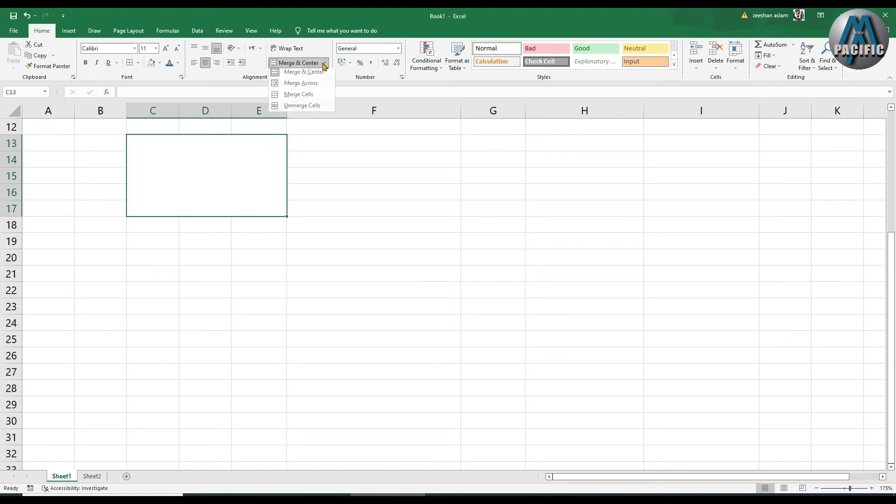
{"action": "left_click", "coordinate": [280, 108]}
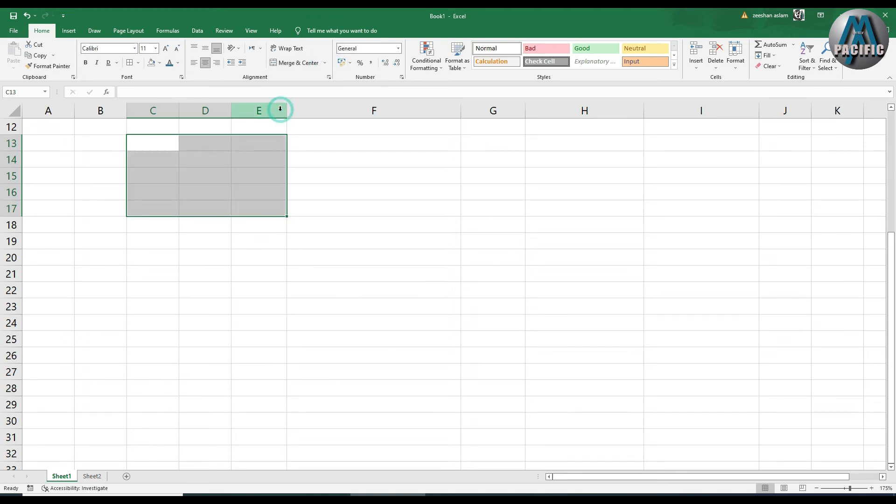
Merge and center the vertical range E13:E21, check it as a single cell, and unmerge it.
{"action": "left_click", "coordinate": [261, 261]}
{"action": "left_click_drag", "start_coordinate": [260, 139], "coordinate": [262, 276]}
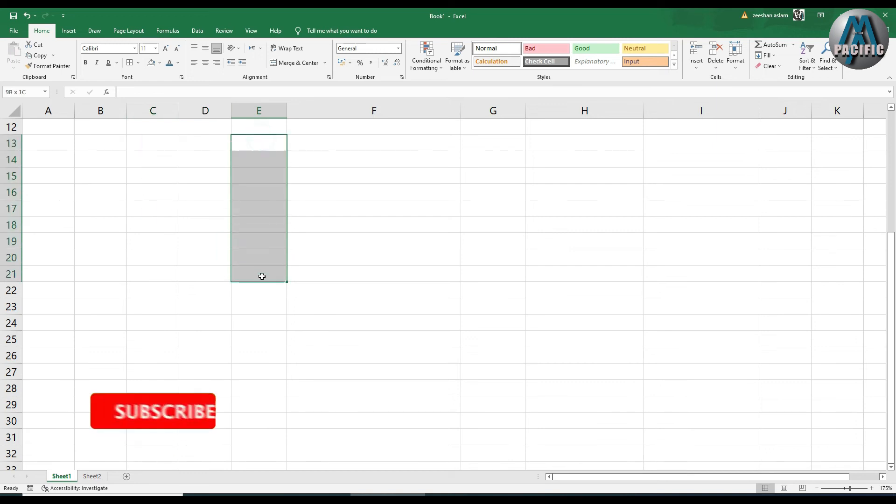
{"action": "left_click", "coordinate": [299, 63]}
{"action": "left_click", "coordinate": [302, 190]}
{"action": "left_click", "coordinate": [258, 175]}
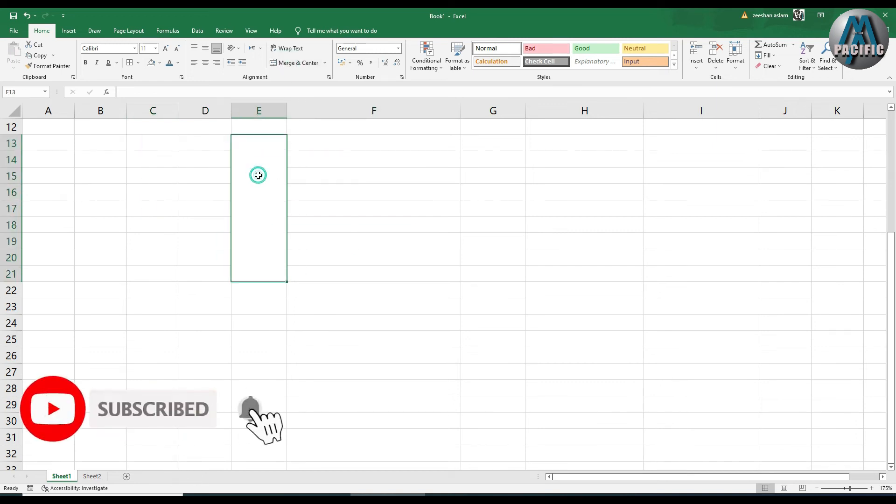
{"action": "left_click", "coordinate": [299, 62]}
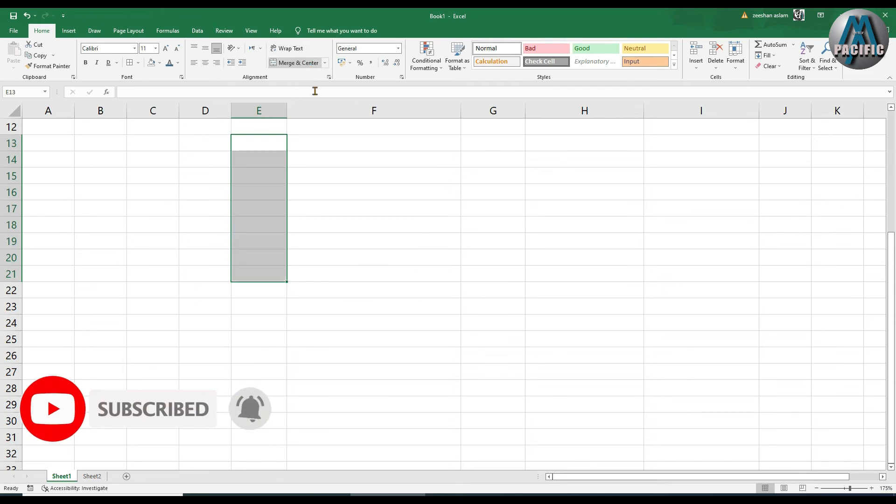
{"action": "left_click", "coordinate": [310, 164]}
Reduce the title in A1 to font size 12 and wrap its text within the cell.
{"action": "scroll", "coordinate": [304, 206], "scroll_direction": "up", "scroll_amount": 4}
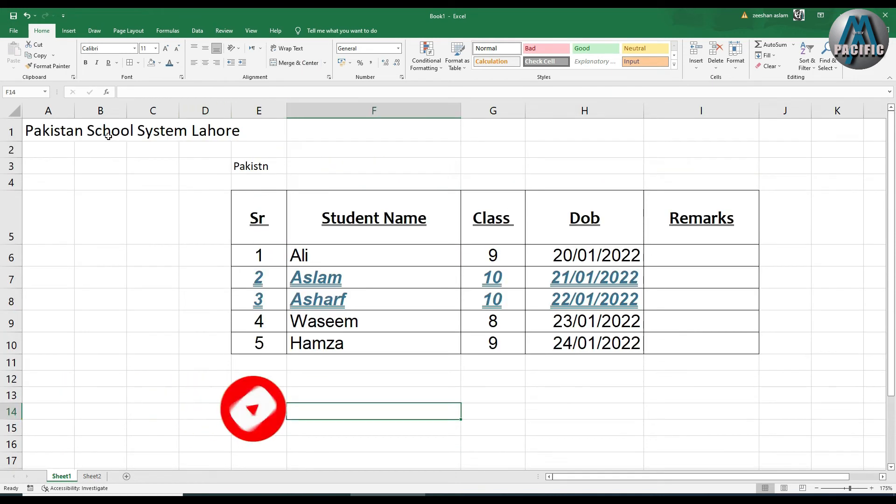
{"action": "left_click", "coordinate": [55, 130]}
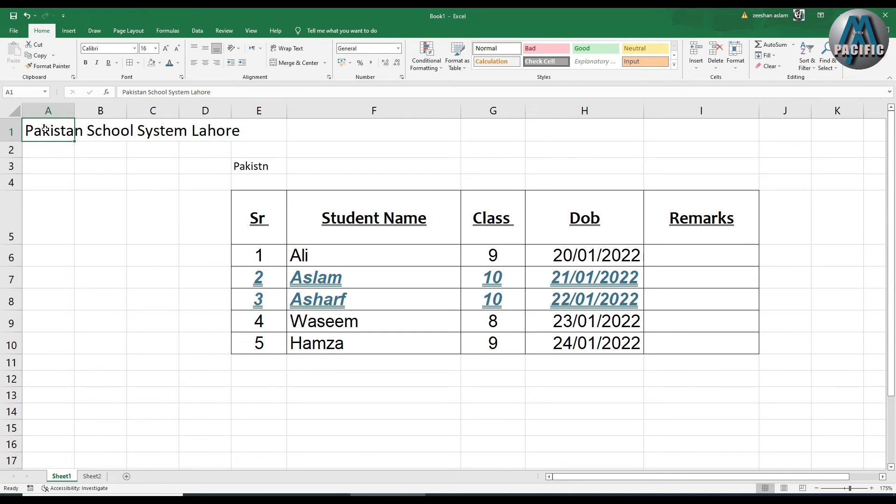
{"action": "left_click", "coordinate": [177, 48]}
{"action": "left_click", "coordinate": [177, 48]}
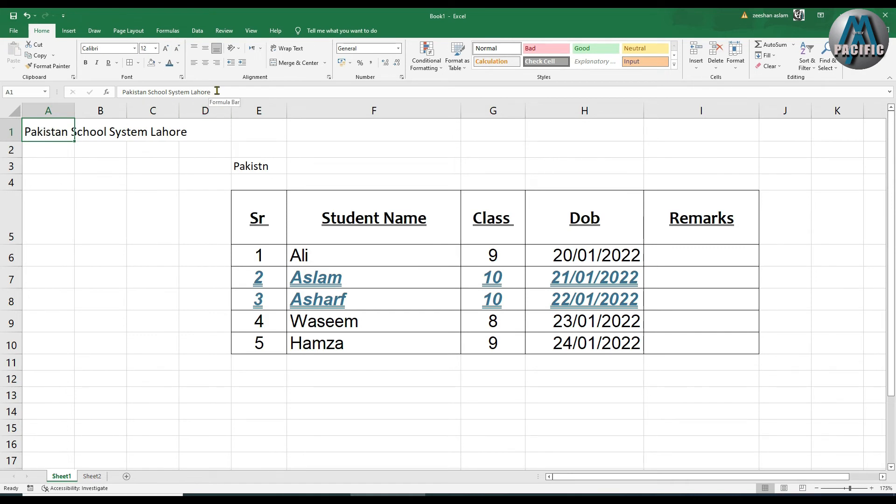
{"action": "left_click", "coordinate": [296, 48]}
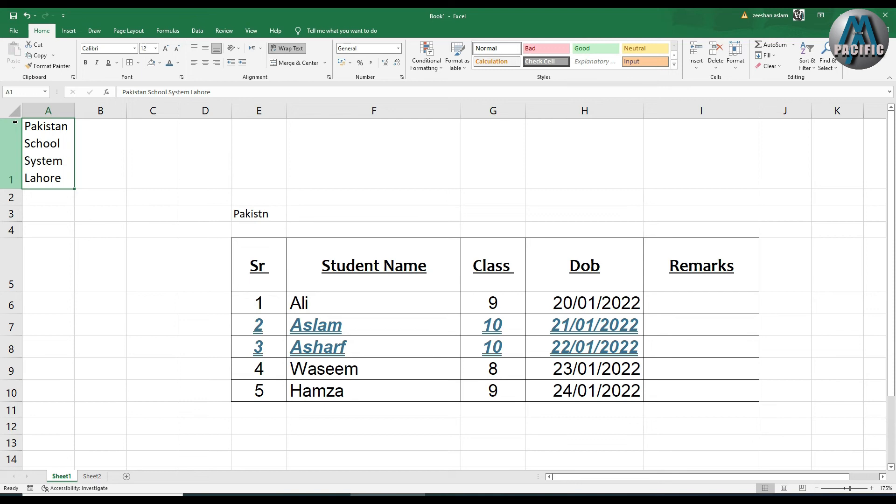
Try the Right-to-Left and Left-to-Right text directions on the title in A1, and return it to Context.
{"action": "left_click", "coordinate": [254, 48]}
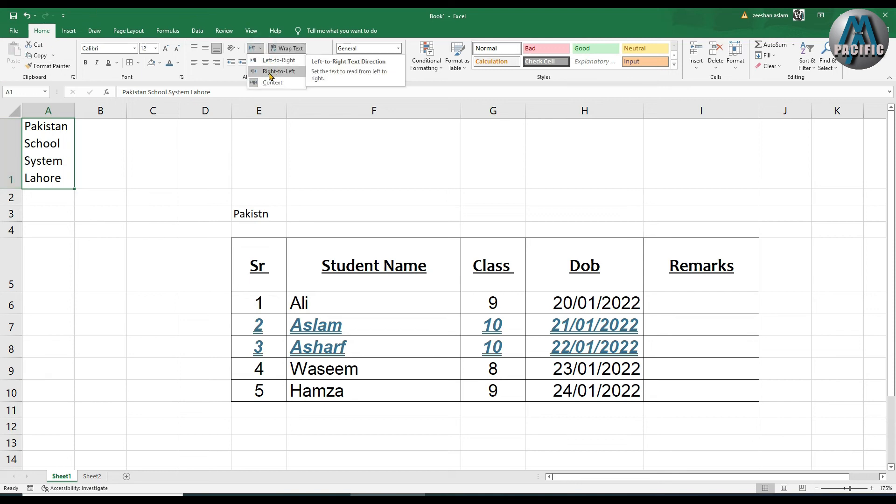
{"action": "left_click", "coordinate": [275, 71]}
{"action": "left_click", "coordinate": [260, 49]}
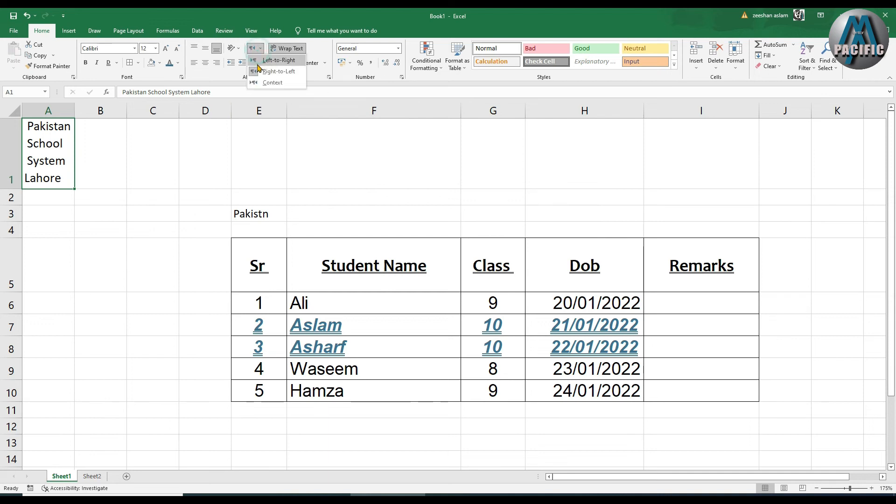
{"action": "left_click", "coordinate": [265, 63]}
{"action": "left_click", "coordinate": [261, 47]}
{"action": "left_click", "coordinate": [260, 85]}
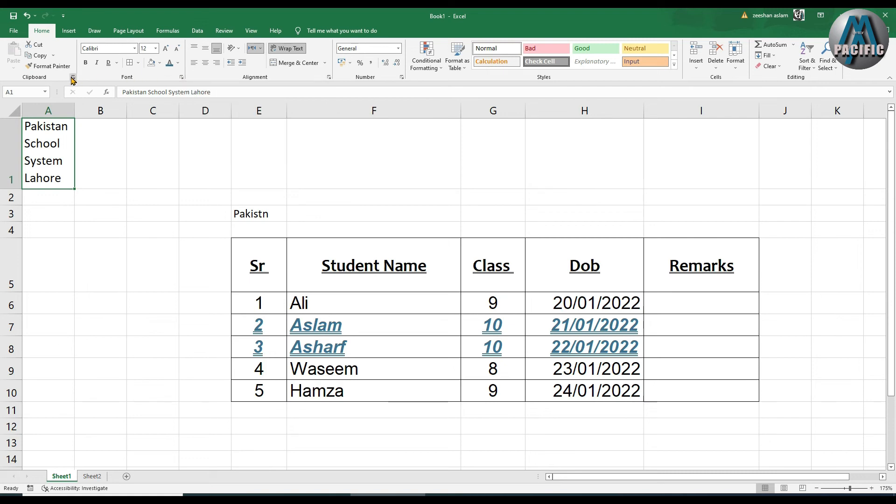
Review the Number, Alignment, Font, Border and Fill settings of A1 in Format Cells, and close the dialog without changes.
{"action": "left_click", "coordinate": [329, 77]}
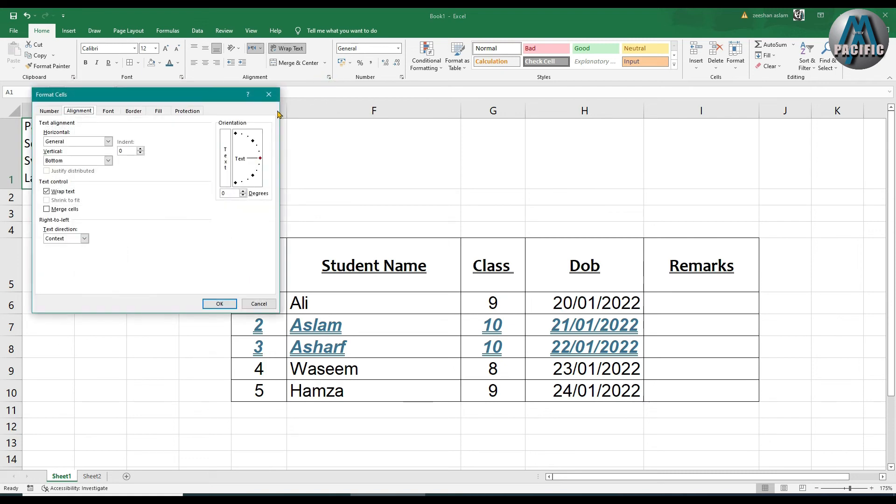
{"action": "left_click", "coordinate": [239, 132]}
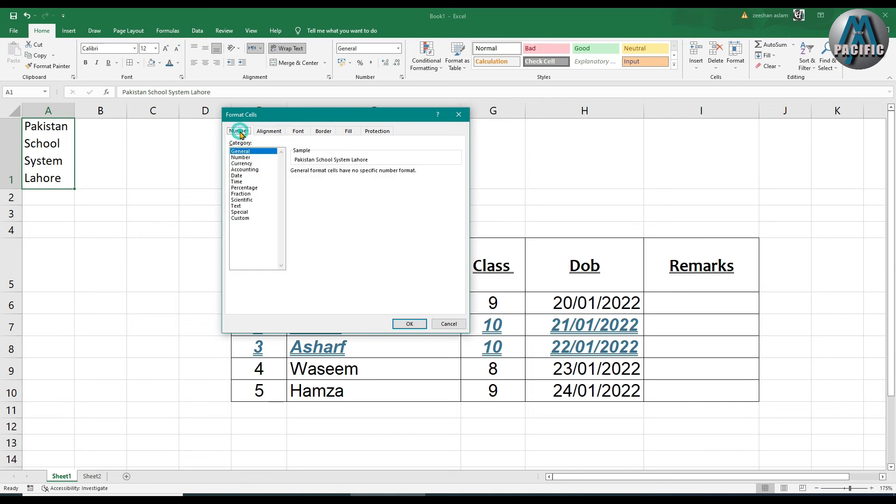
{"action": "left_click", "coordinate": [261, 131]}
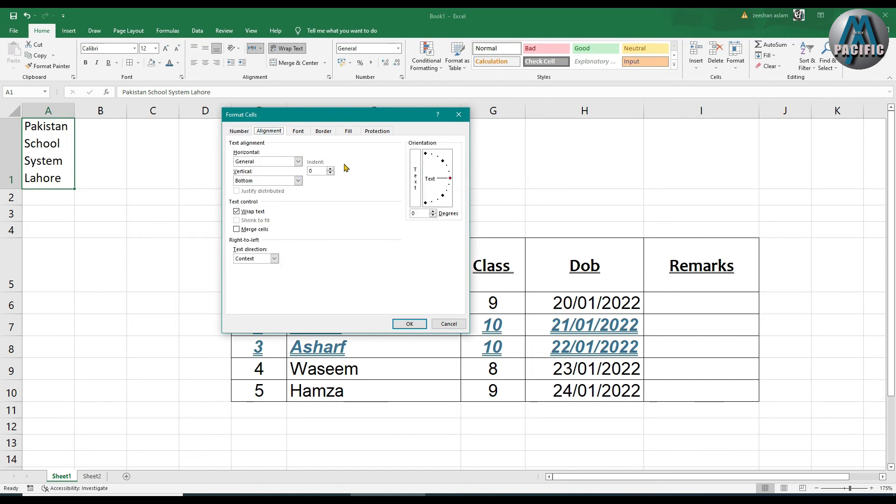
{"action": "left_click", "coordinate": [298, 132]}
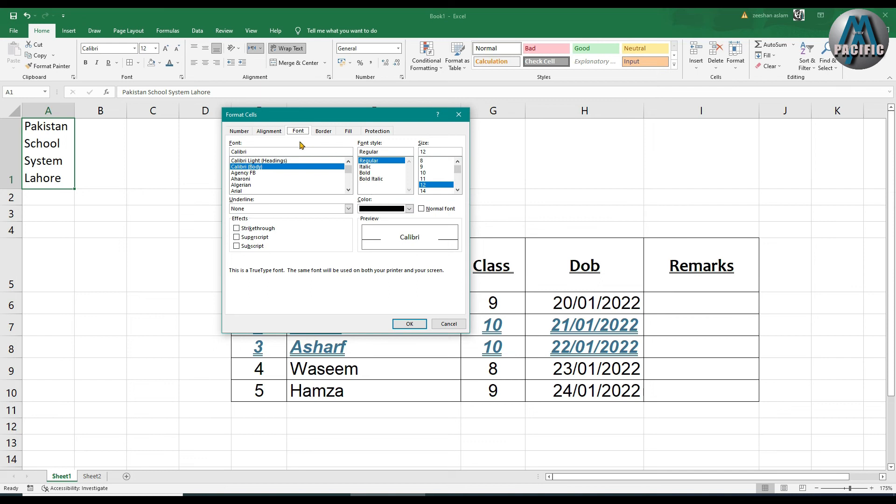
{"action": "left_click", "coordinate": [325, 133]}
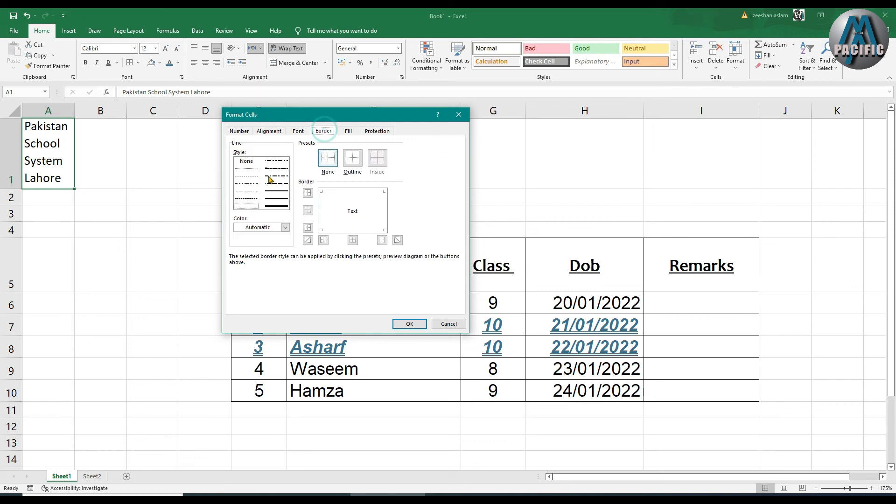
{"action": "left_click", "coordinate": [347, 133]}
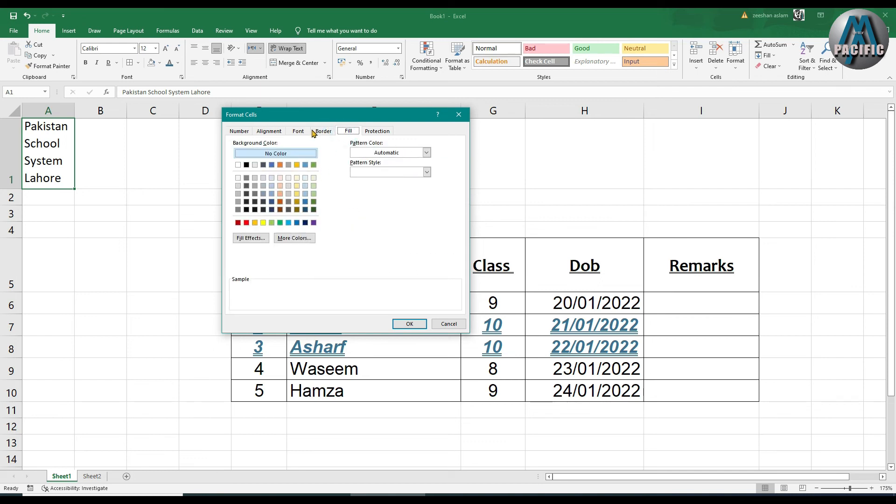
{"action": "left_click", "coordinate": [269, 132]}
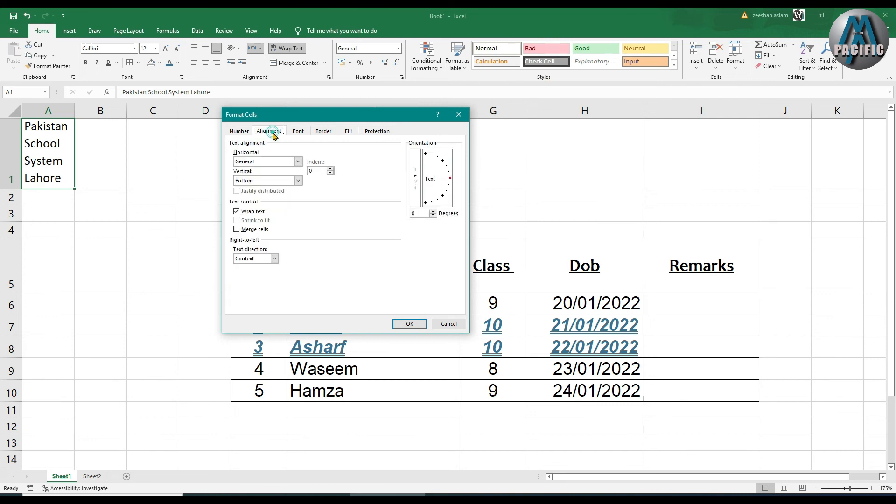
{"action": "left_click", "coordinate": [459, 126]}
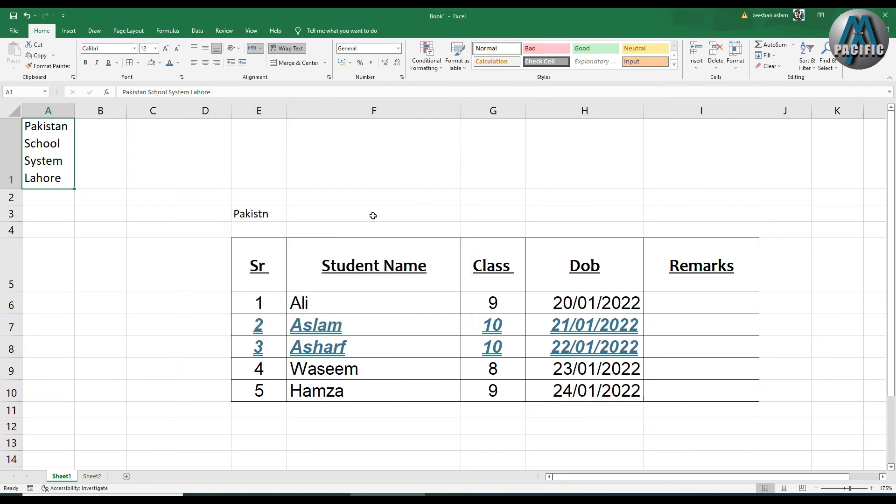
{"action": "scroll", "coordinate": [369, 224], "scroll_direction": "down", "scroll_amount": 1}
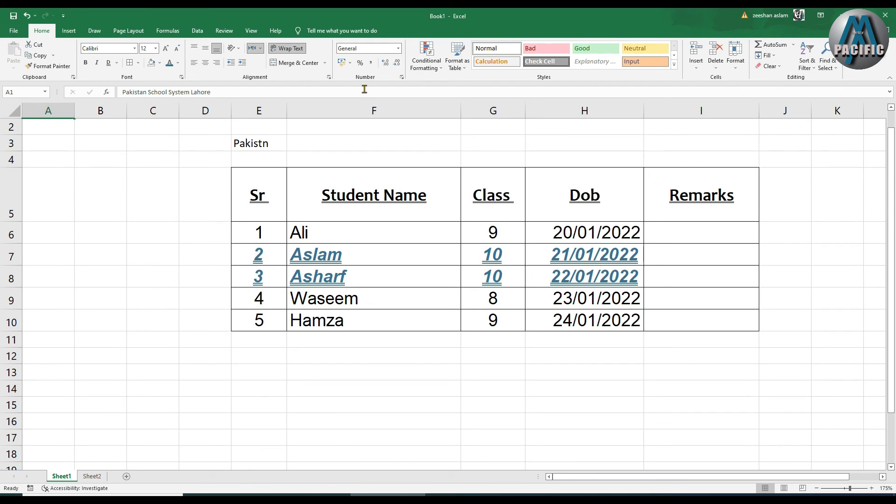